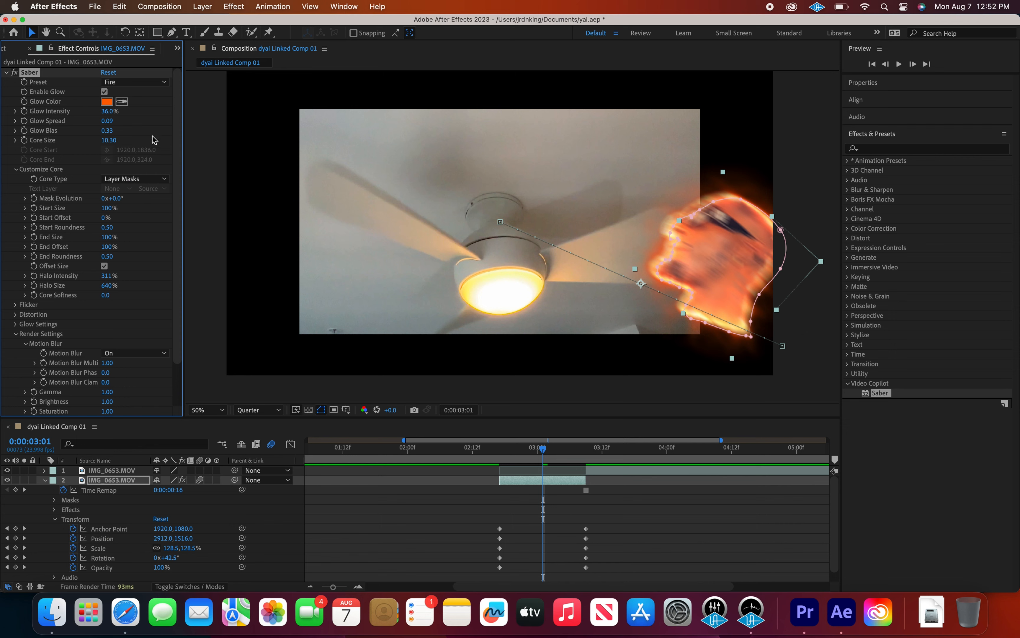
Step: Apply the Firestorm preset to the Saber effect and set its glow color to the lighter orange FF9650
left_click(138, 83)
left_click(150, 221)
left_click(107, 102)
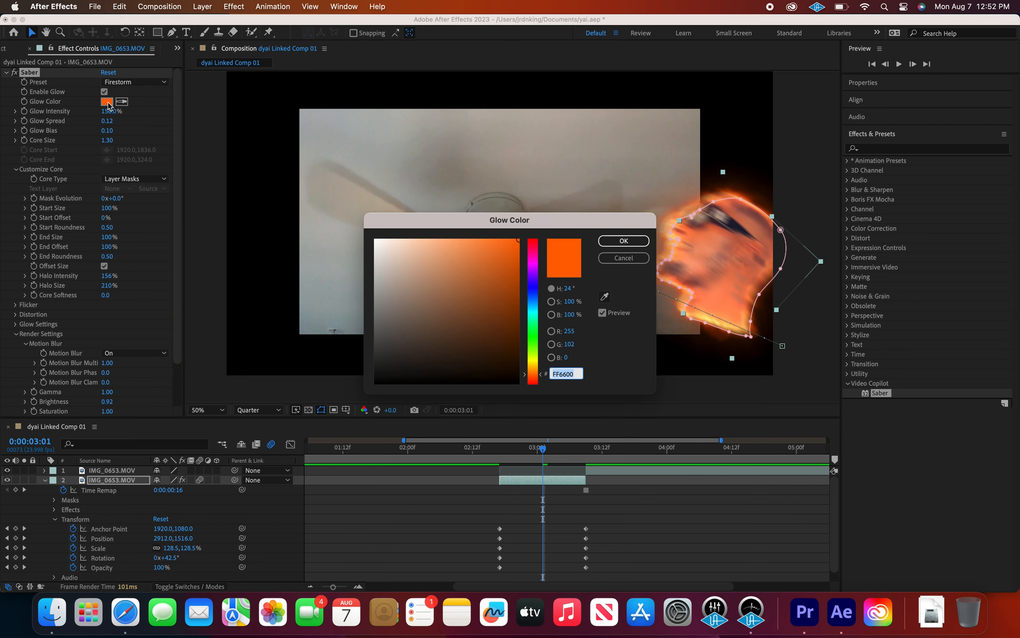
left_click(471, 240)
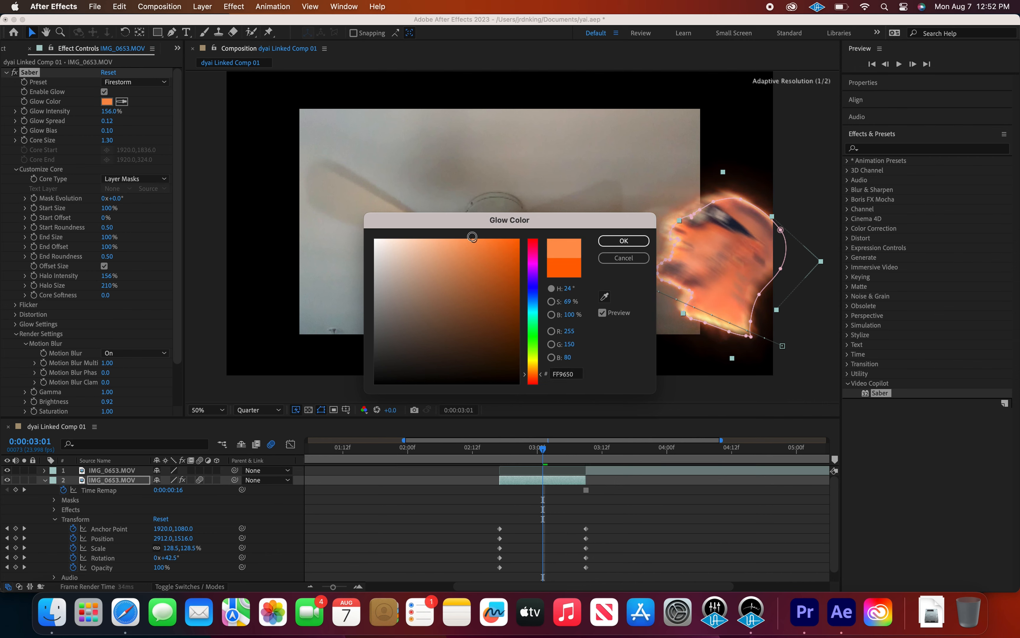
left_click(628, 258)
Step: At 0:00:03:03, set the Saber glow distortion amount to 106
mouse_move(544, 448)
left_mouse_down()
mouse_move(504, 450)
mouse_move(591, 448)
mouse_move(554, 446)
left_mouse_up()
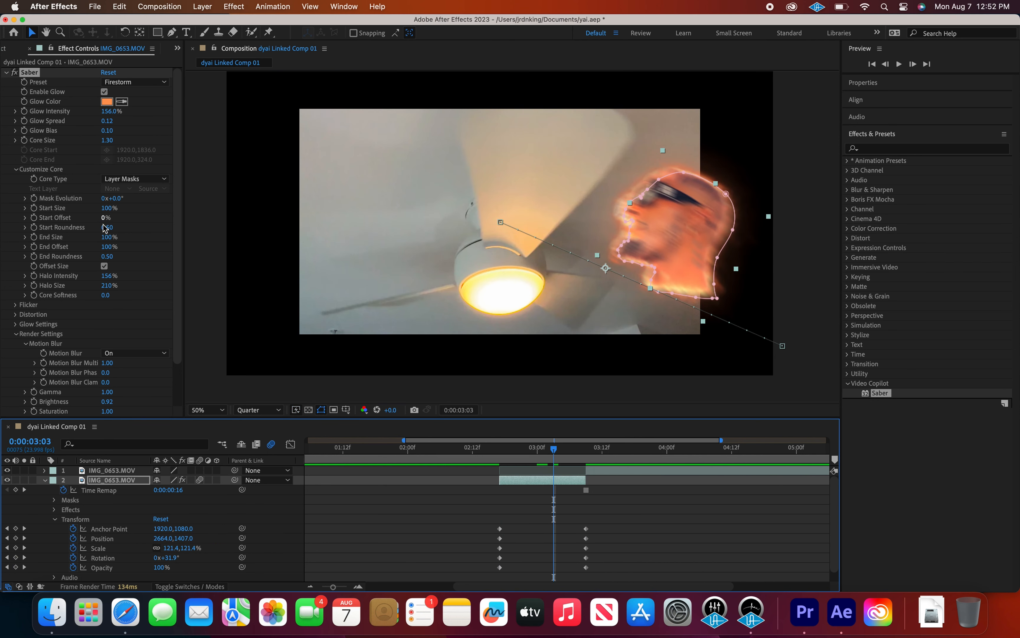
left_click(15, 305)
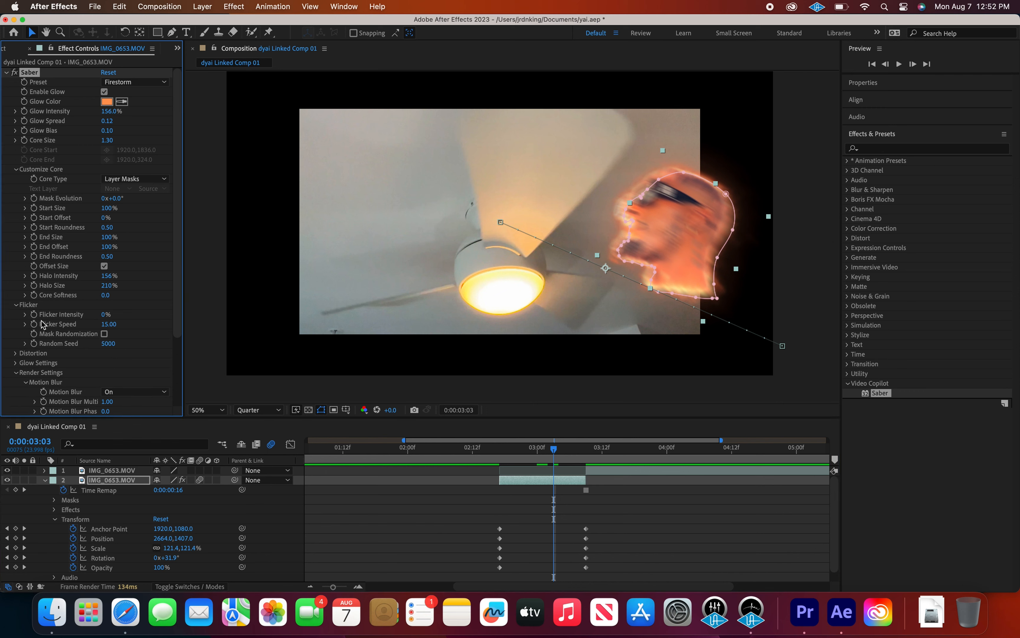
left_click(15, 354)
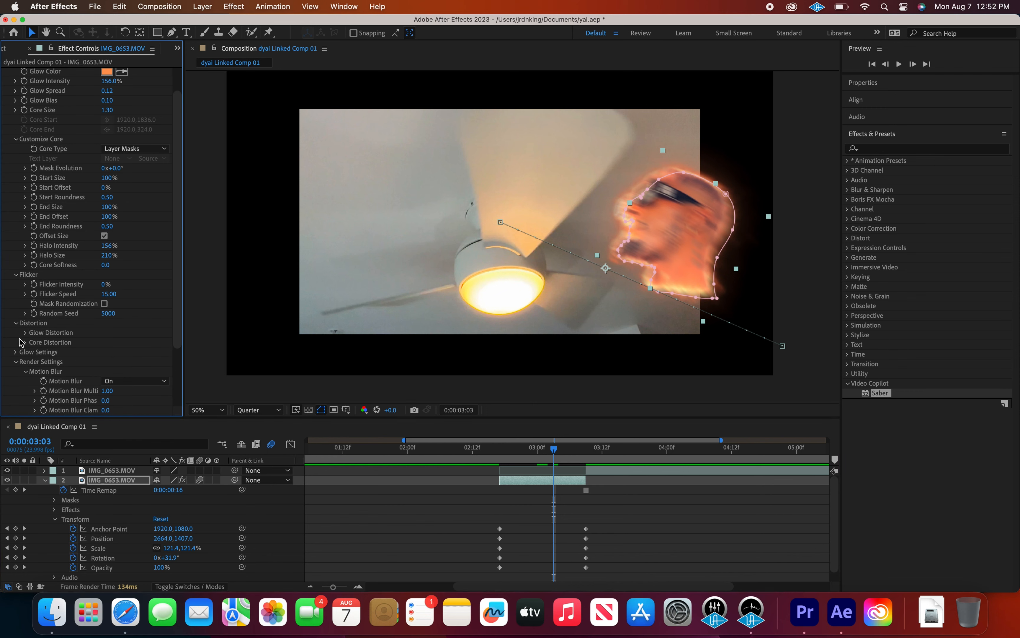
left_click(26, 334)
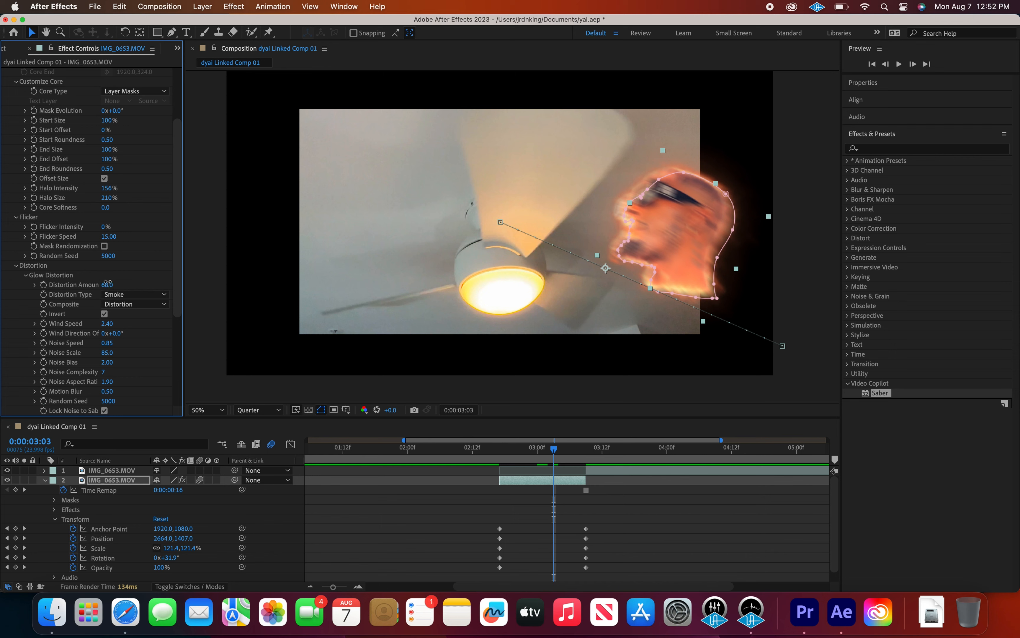
left_click_drag(120, 281, 112, 291)
Step: Set the Saber core distortion amount to 56 and its distortion type to Energy
scroll(45, 310, "down", 5)
left_click(25, 319)
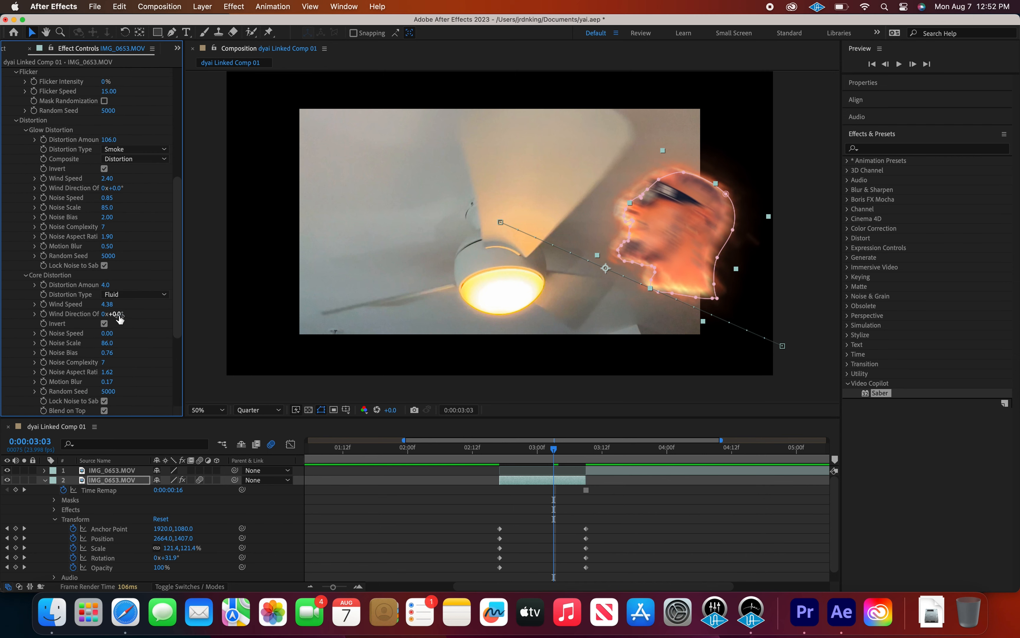
left_click_drag(117, 284, 128, 283)
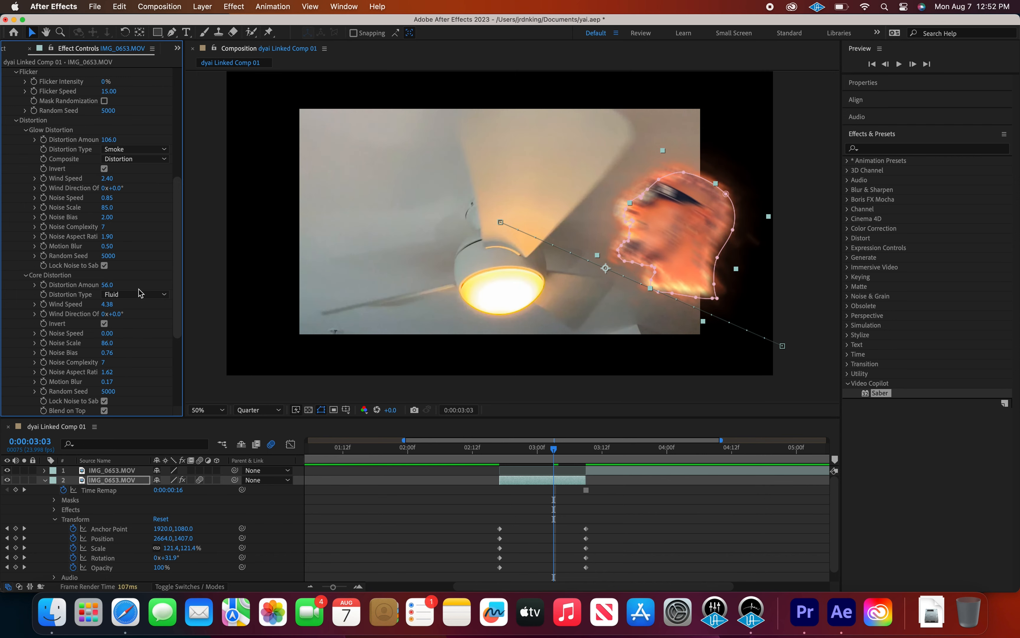
left_click(135, 294)
left_click(128, 307)
left_click(110, 295)
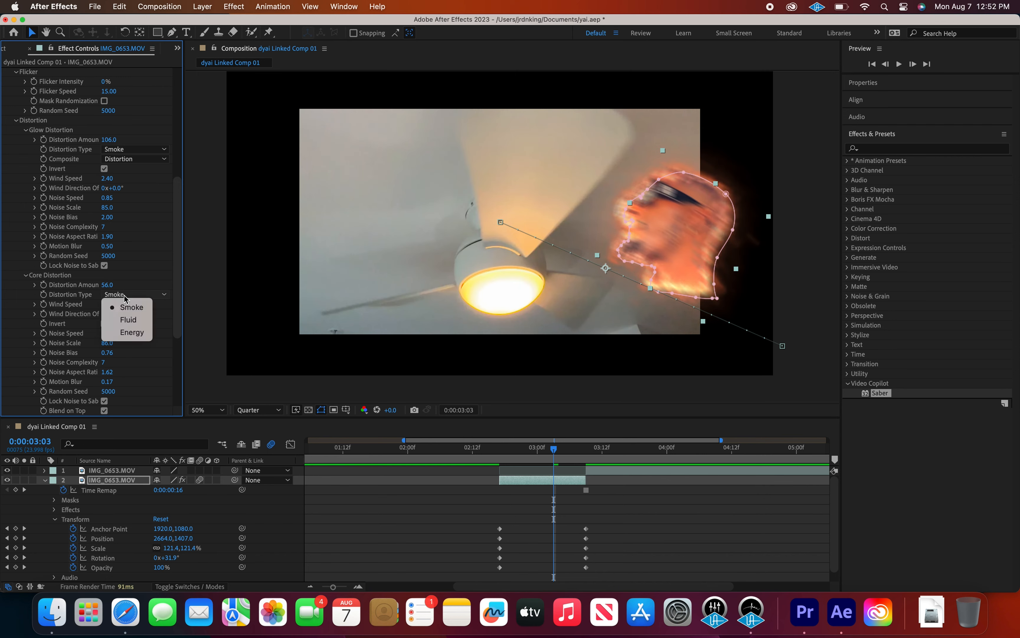
left_click(126, 334)
Step: Play back the burning head animation from 0:00:02:14 and save the project
key("space")
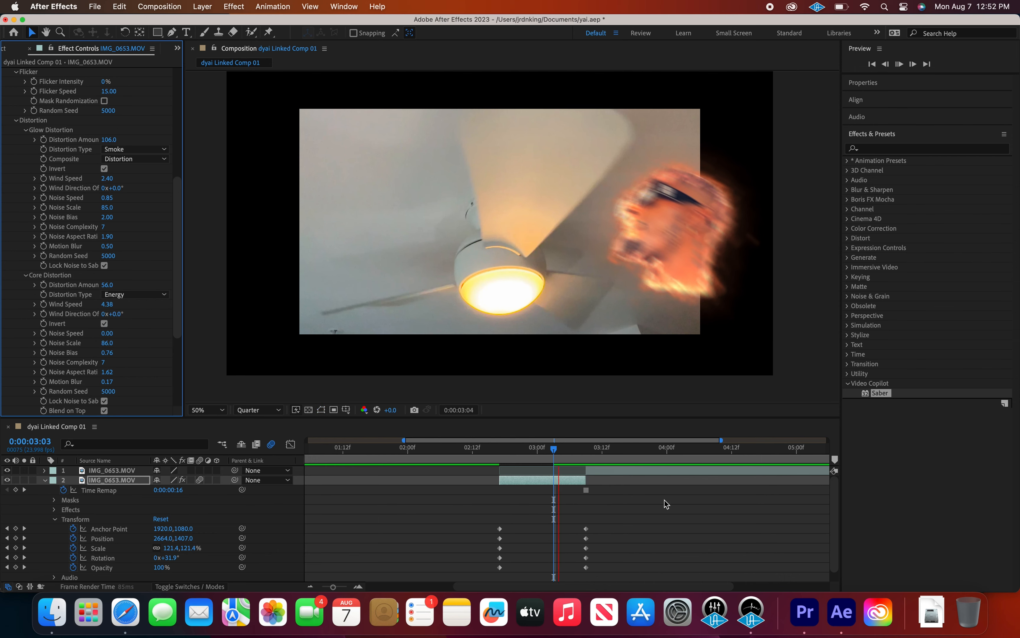
left_click(482, 453)
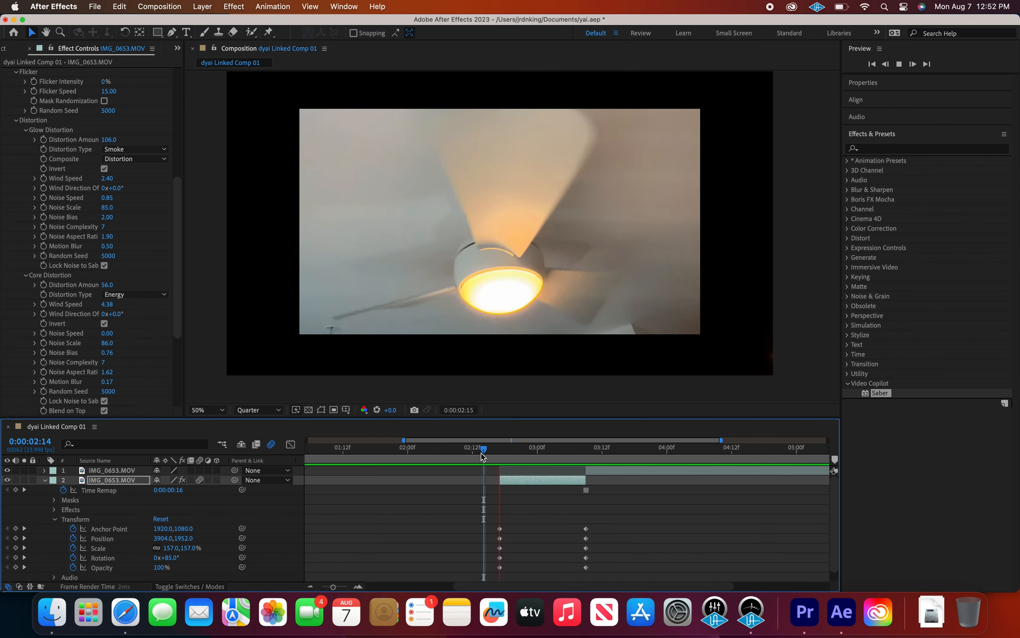
key("space")
key("minus")
key("cmd+s")
key("minus")
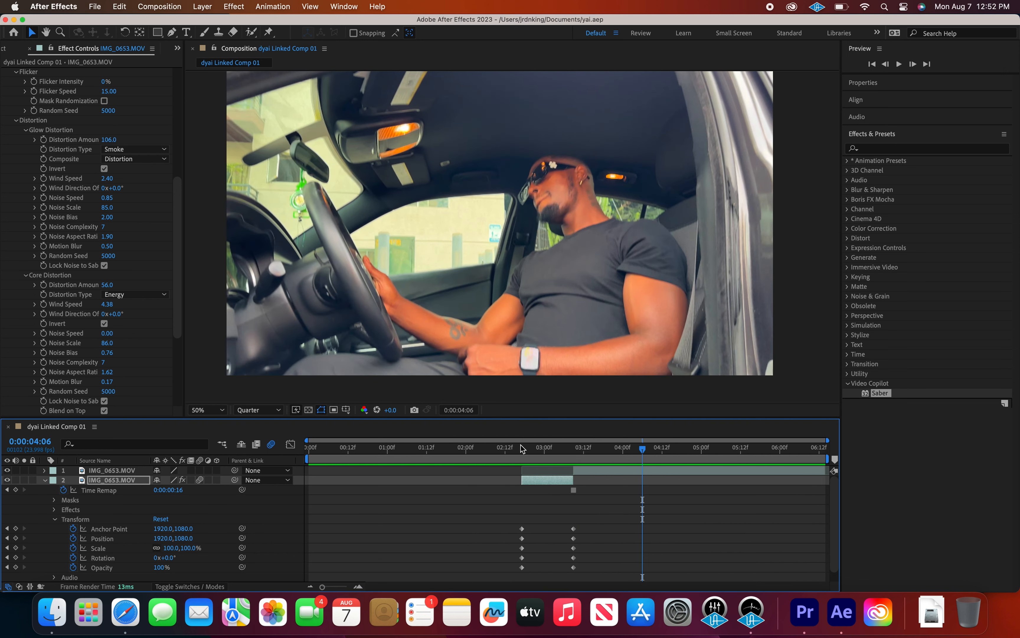
Step: Review the burning head's flight over the ceiling fan footage up to the cut to the car shot
left_click(485, 449)
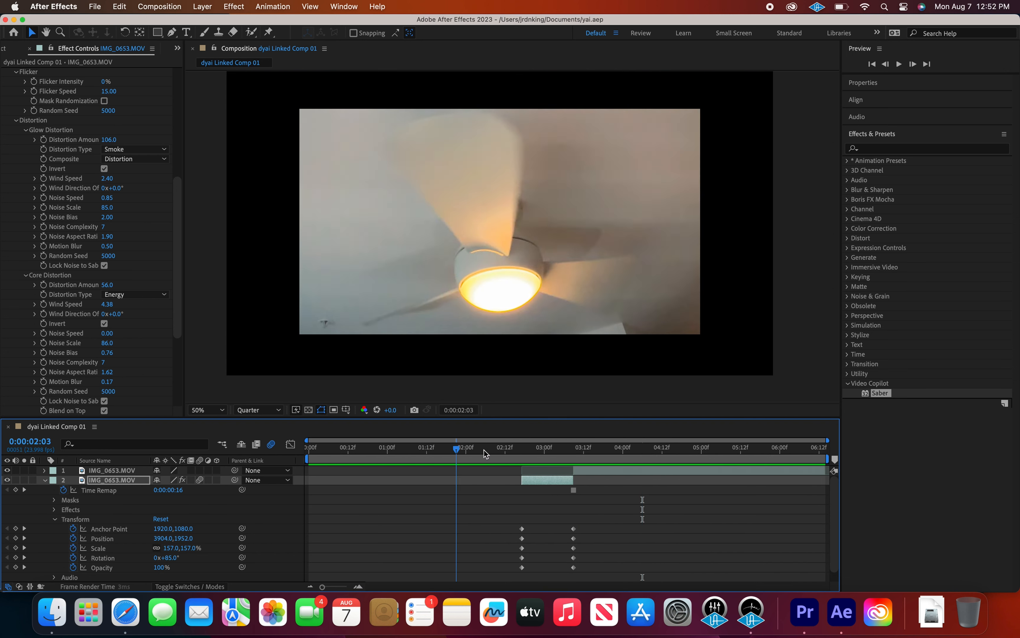
key("space")
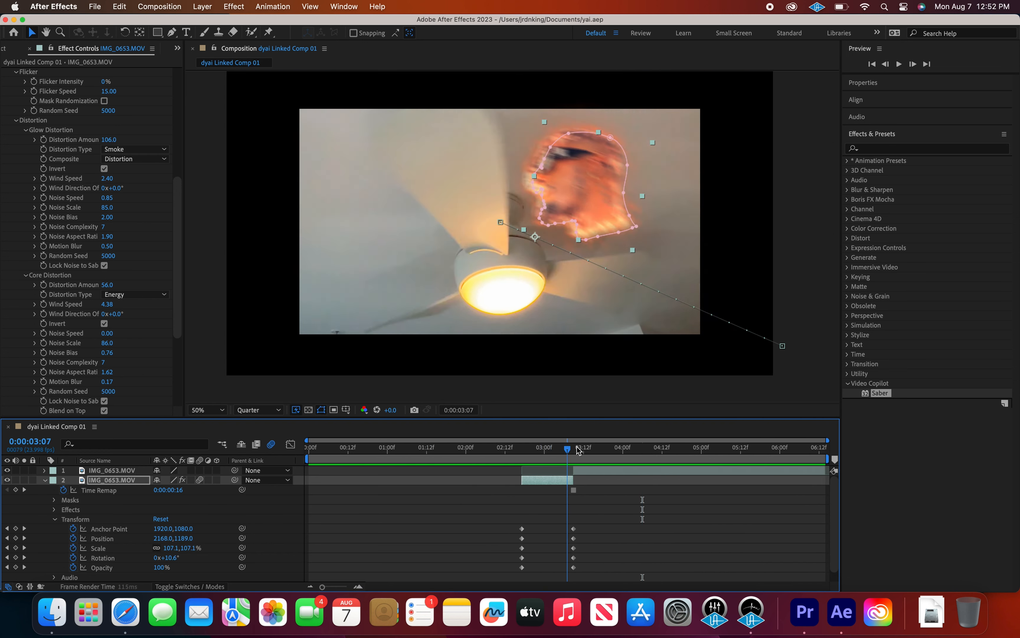
left_click(474, 457)
Step: Select the IMG_0645.MOV layer at 0:00:01:14 and expand the Image - Special Effects animation presets
left_click(433, 451)
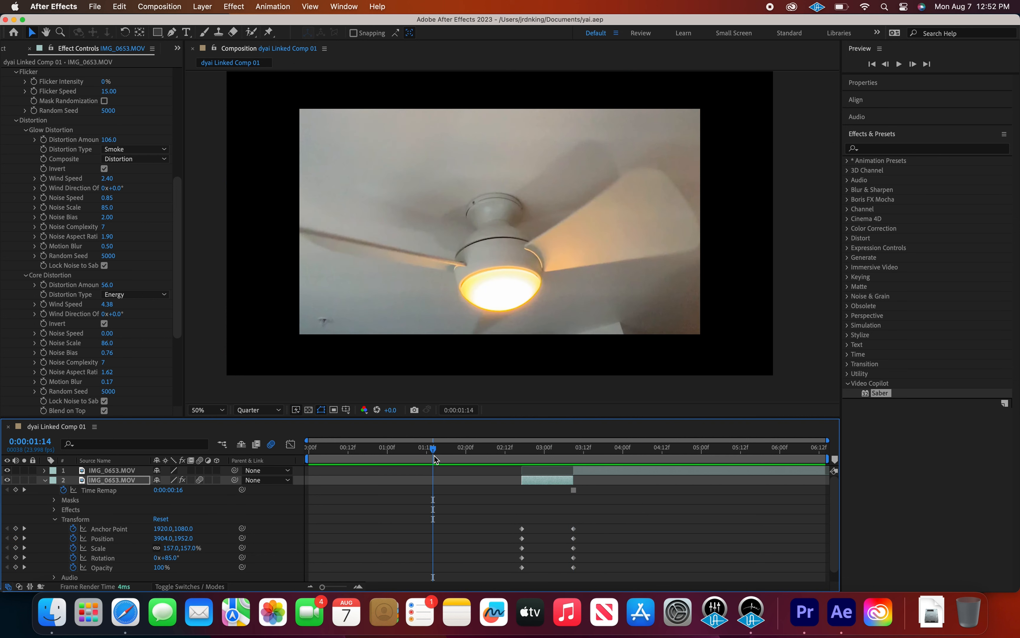
scroll(434, 532, "down", 1)
left_click(414, 575)
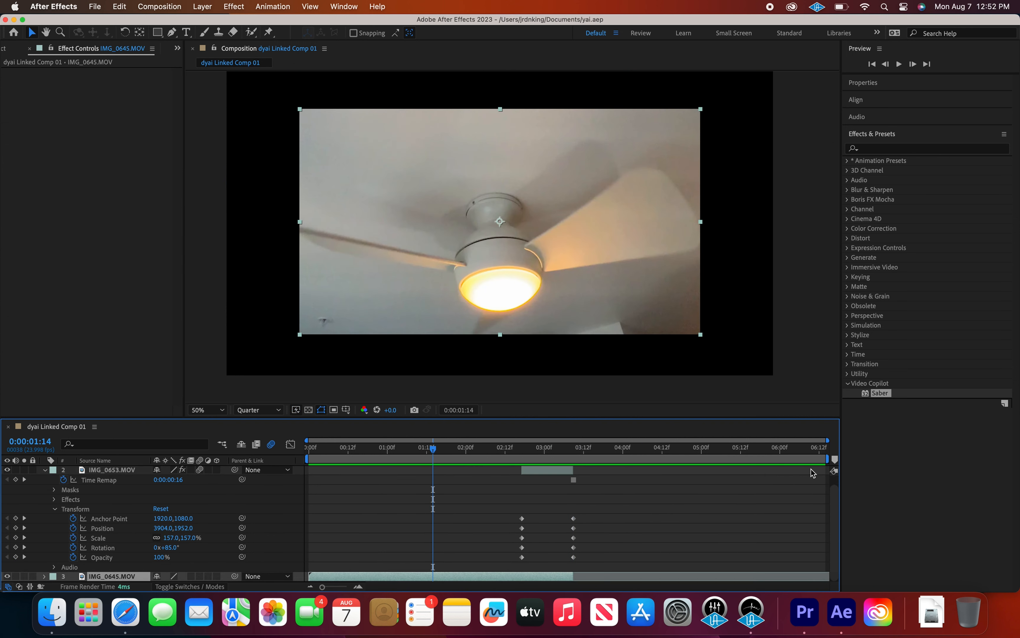
left_click(847, 160)
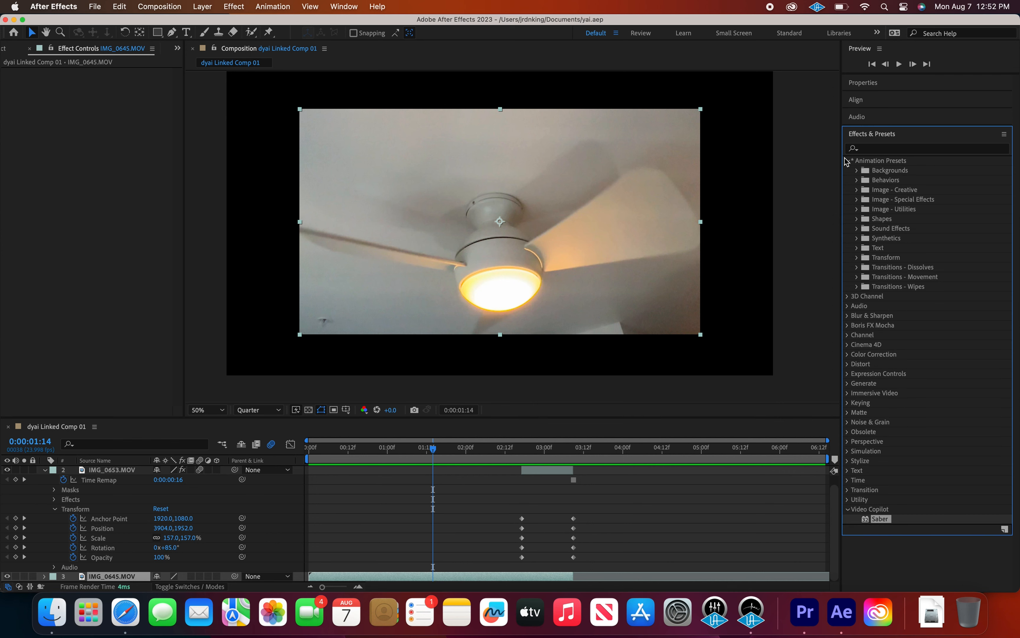
left_click(857, 200)
Step: Try the Bad TV 1 - warp preset on the ceiling fan clip, preview it, and undo it
left_click_drag(900, 209, 572, 216)
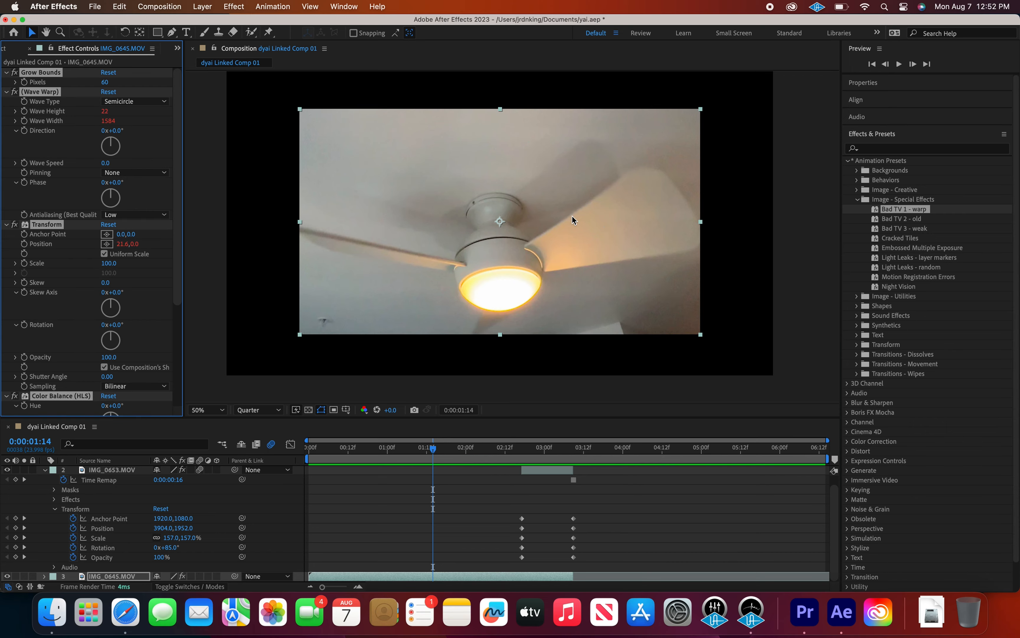
key("space")
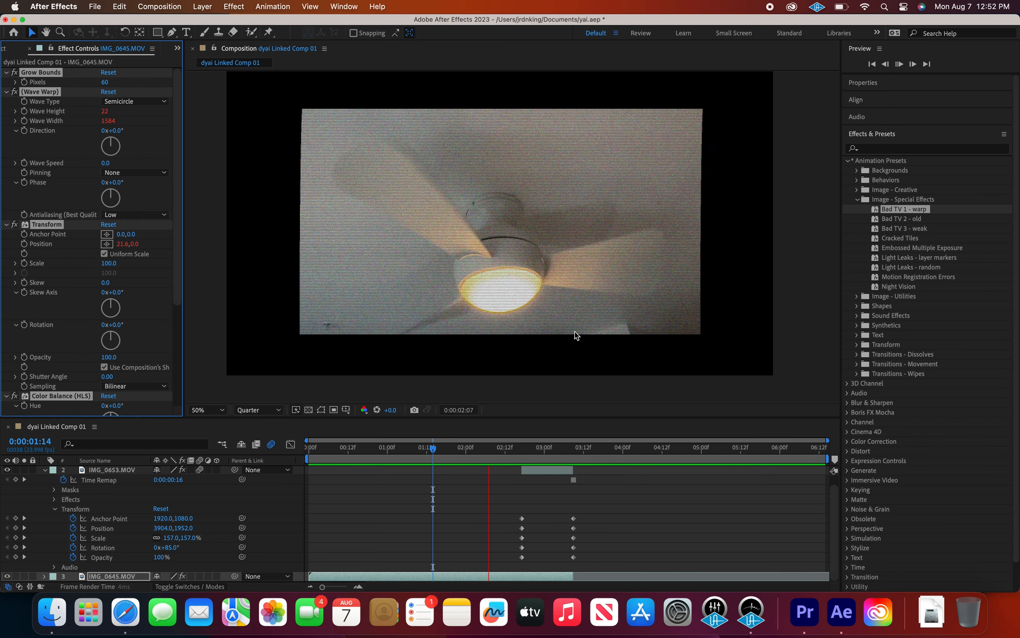
key("space")
key("super+z")
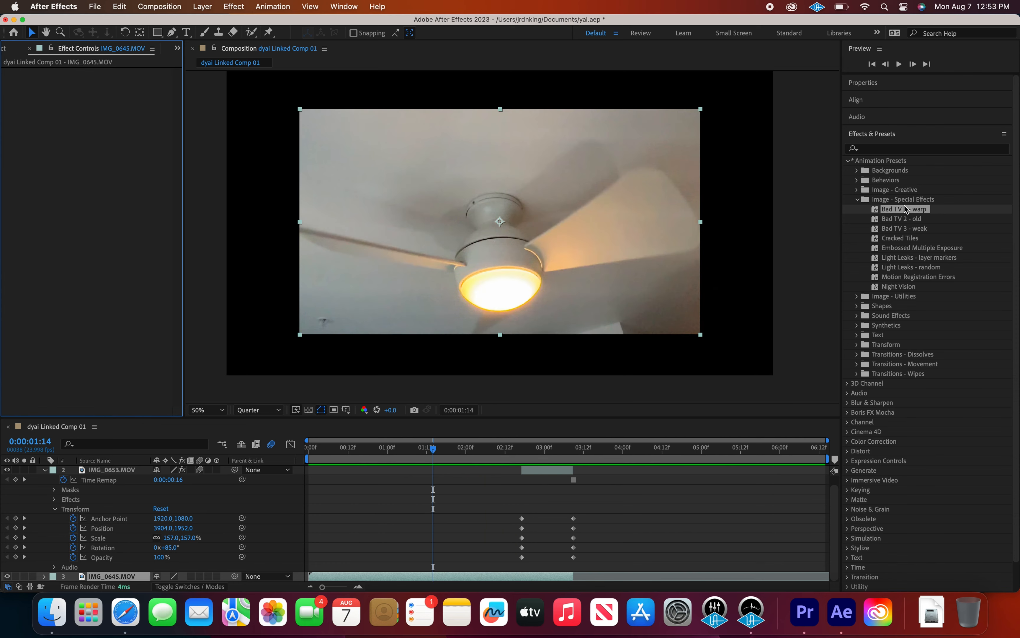
Step: Try the Bad TV 2 - old preset on the ceiling fan clip, preview it, and undo it
left_click_drag(922, 220, 532, 292)
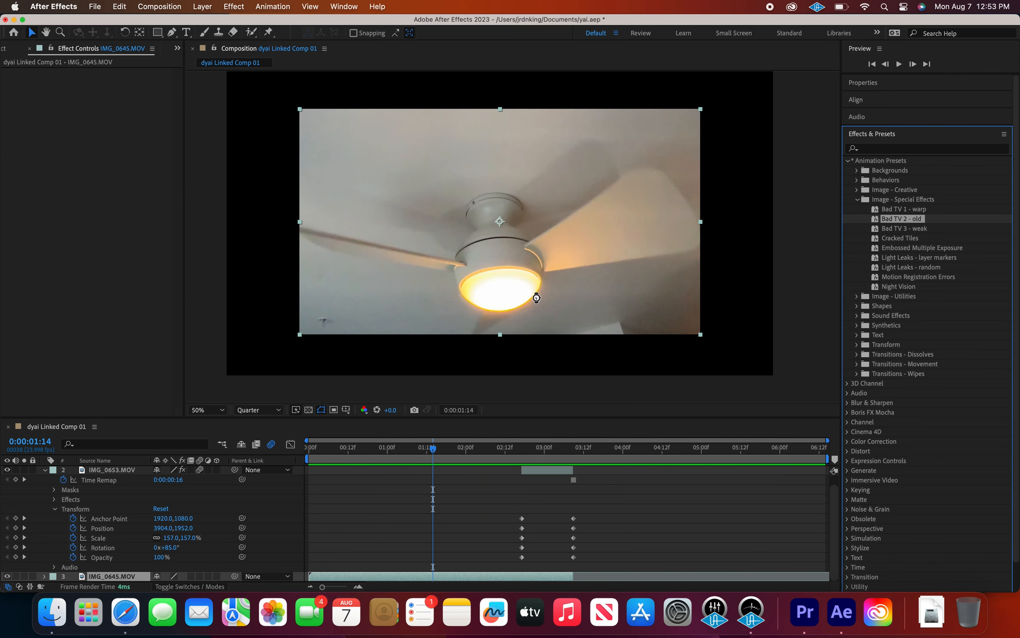
key("space")
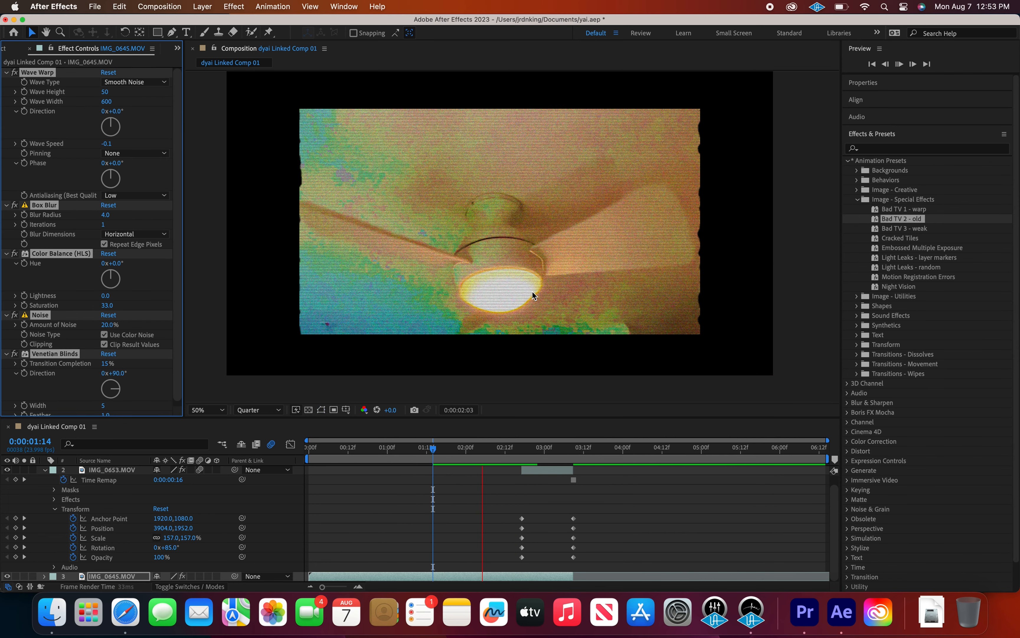
key("space")
key("super+z")
Step: Apply the Bad TV 3 - weak preset to the ceiling fan clip and play back the result
left_click_drag(911, 228, 608, 301)
key("space")
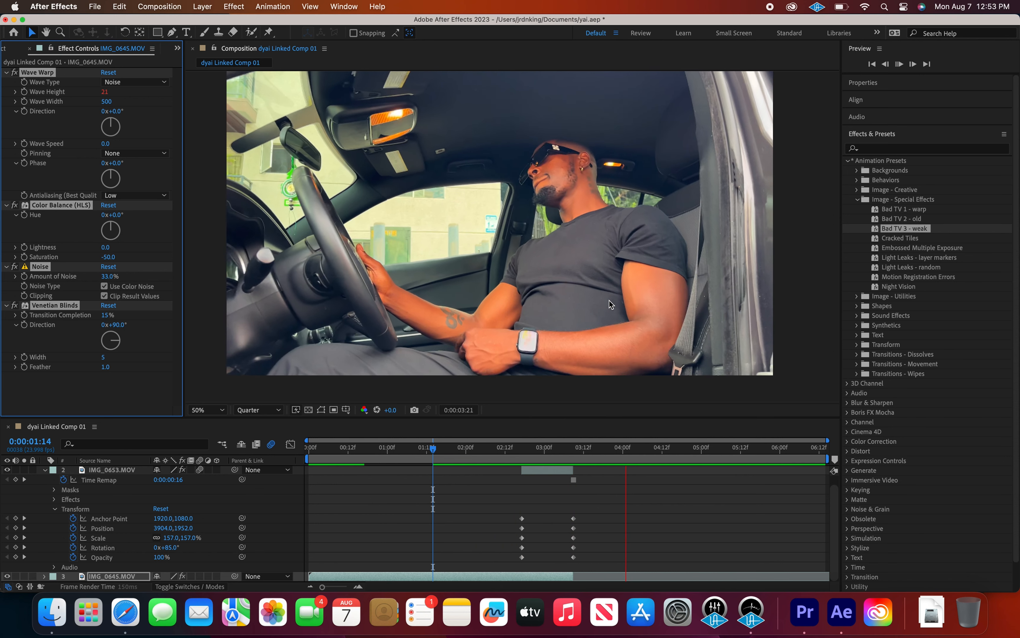
key("space")
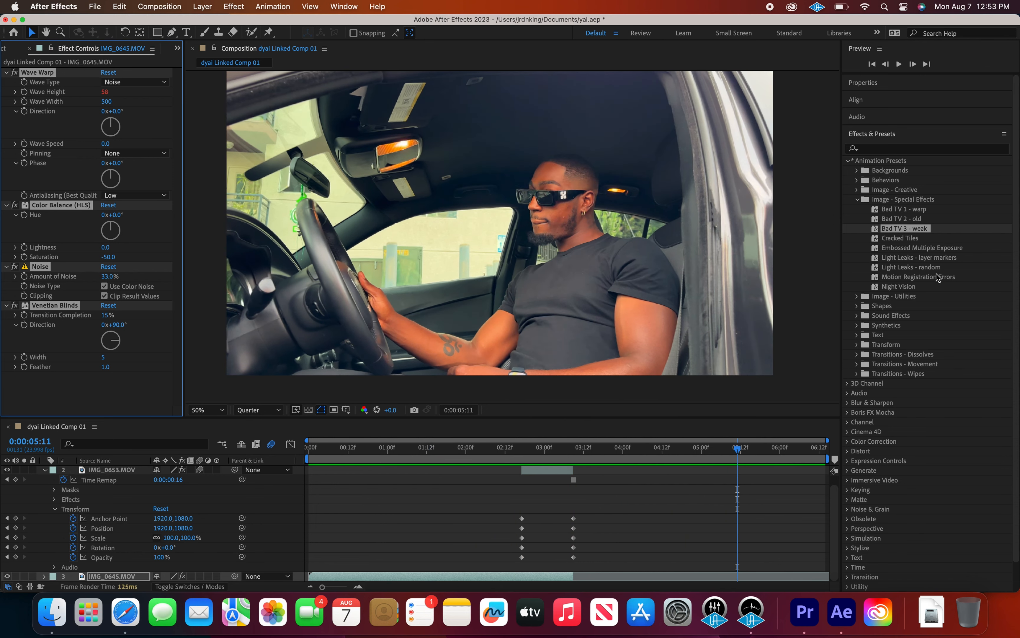
scroll(896, 287, "down", 2)
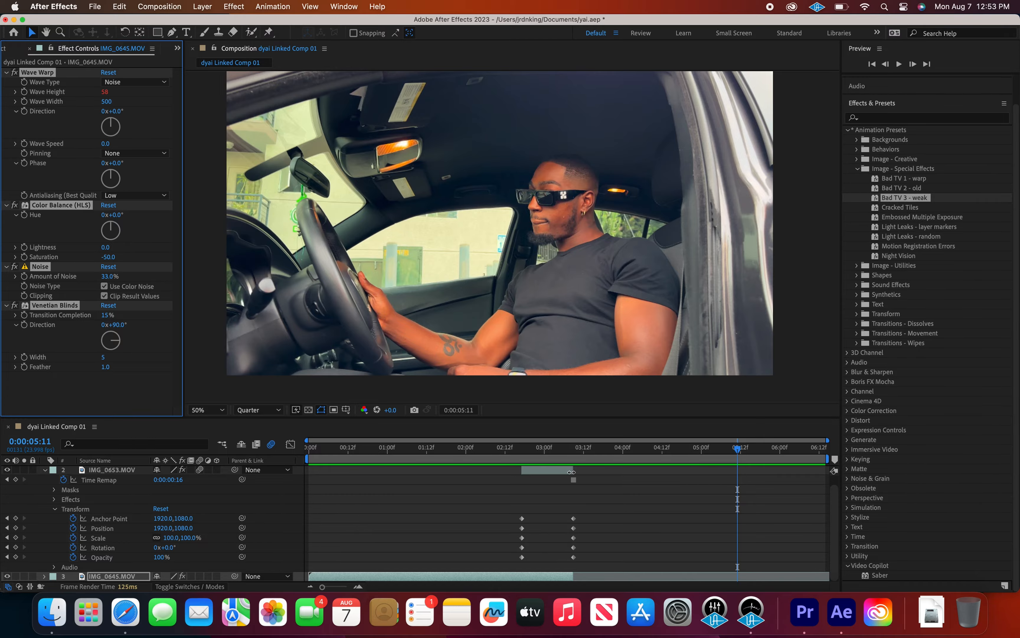
Step: At 0:00:03:20, duplicate the top IMG_0653.MOV layer and open the copy in its layer view with the Roto Brush tool
left_click_drag(569, 449, 609, 462)
key("ctrl+d")
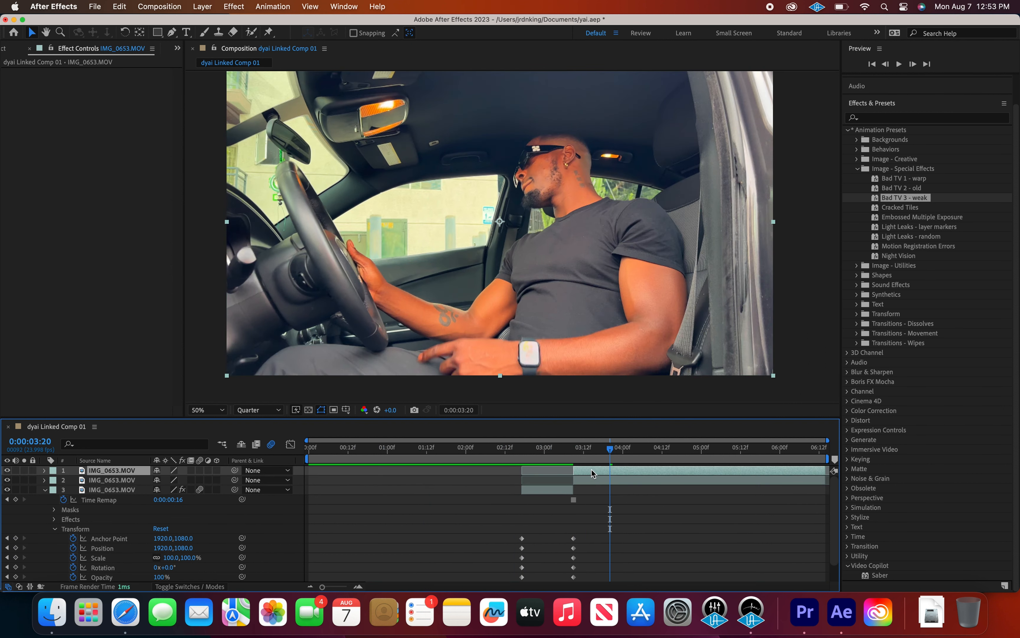
double_click(592, 469)
left_click(250, 34)
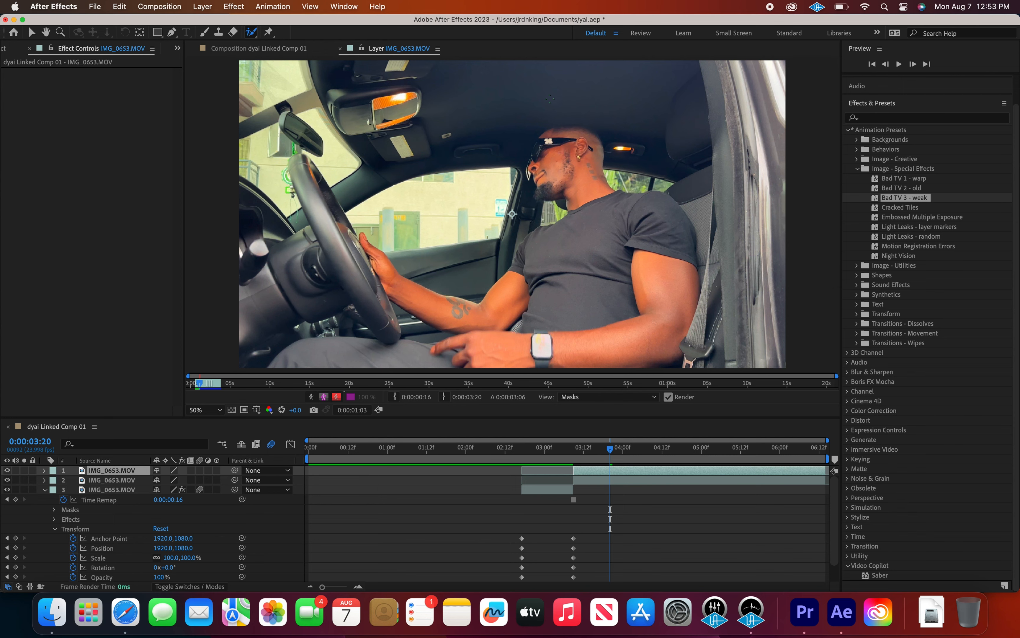
Step: Trace around the driver's head, torso and arms with the Roto Brush
left_click_drag(552, 128, 575, 125)
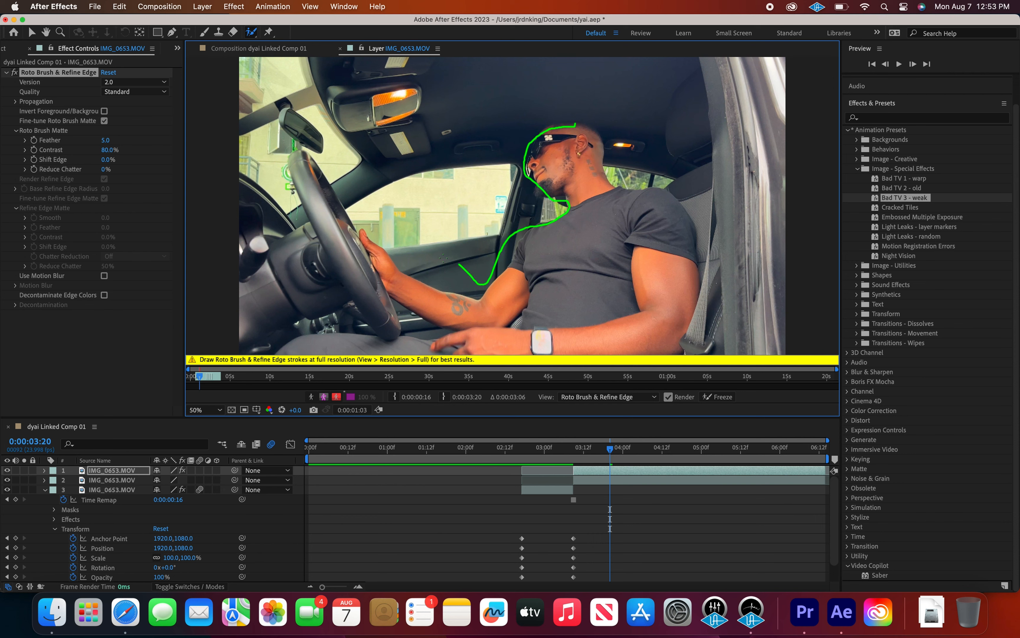
mouse_move(454, 310)
left_mouse_down()
mouse_move(626, 360)
mouse_move(728, 283)
mouse_move(710, 237)
mouse_move(624, 153)
left_mouse_up()
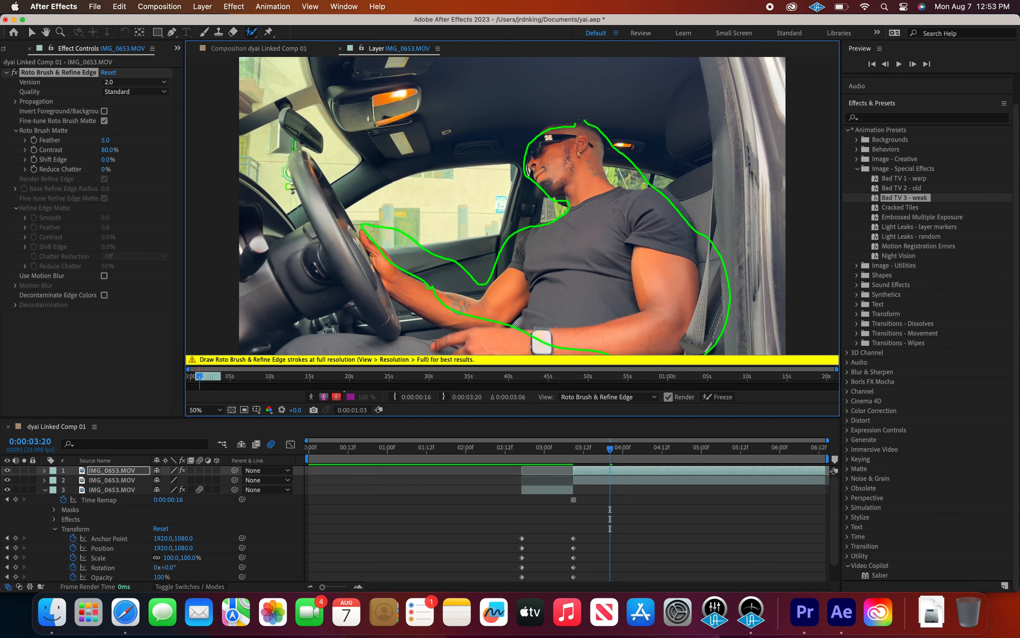
left_click_drag(584, 119, 584, 119)
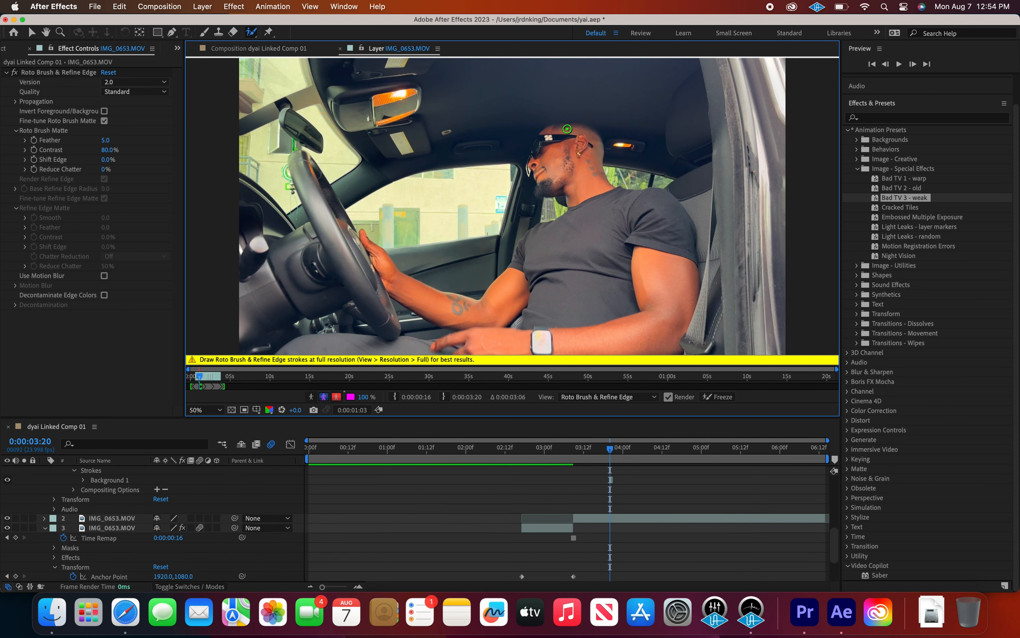
Step: Paint Roto Brush foreground strokes over the driver's body and face to include them in the matte
mouse_move(561, 127)
left_mouse_down()
mouse_move(581, 138)
mouse_move(548, 156)
mouse_move(584, 164)
mouse_move(591, 238)
mouse_move(537, 250)
mouse_move(490, 309)
mouse_move(443, 305)
mouse_move(384, 270)
mouse_move(481, 319)
mouse_move(481, 339)
mouse_move(608, 341)
mouse_move(665, 311)
mouse_move(673, 300)
mouse_move(662, 228)
mouse_move(575, 130)
left_mouse_up()
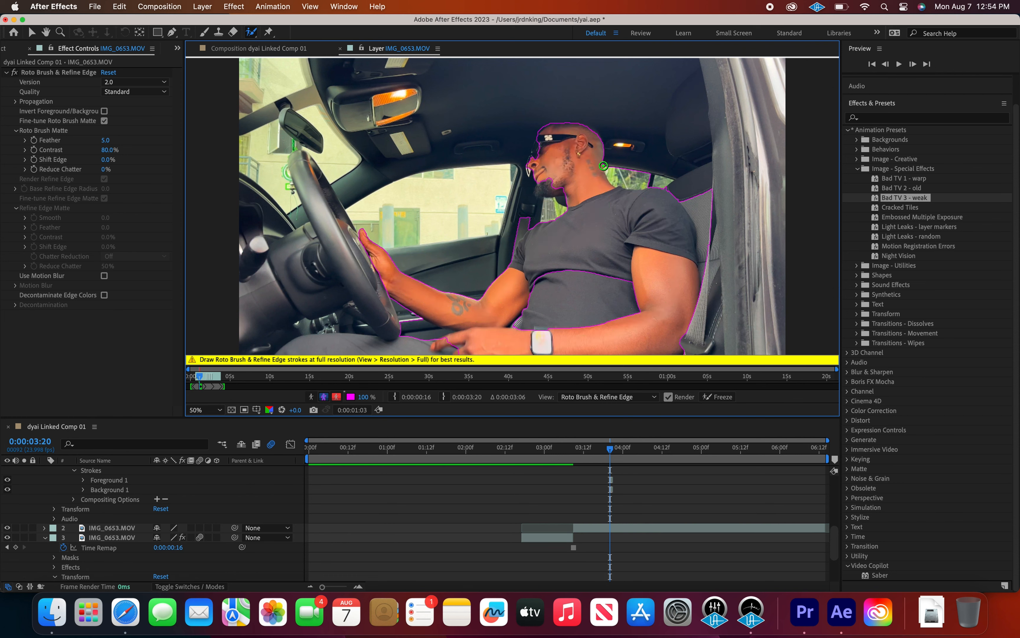
mouse_move(539, 136)
left_mouse_down()
mouse_move(531, 173)
mouse_move(566, 188)
left_mouse_up()
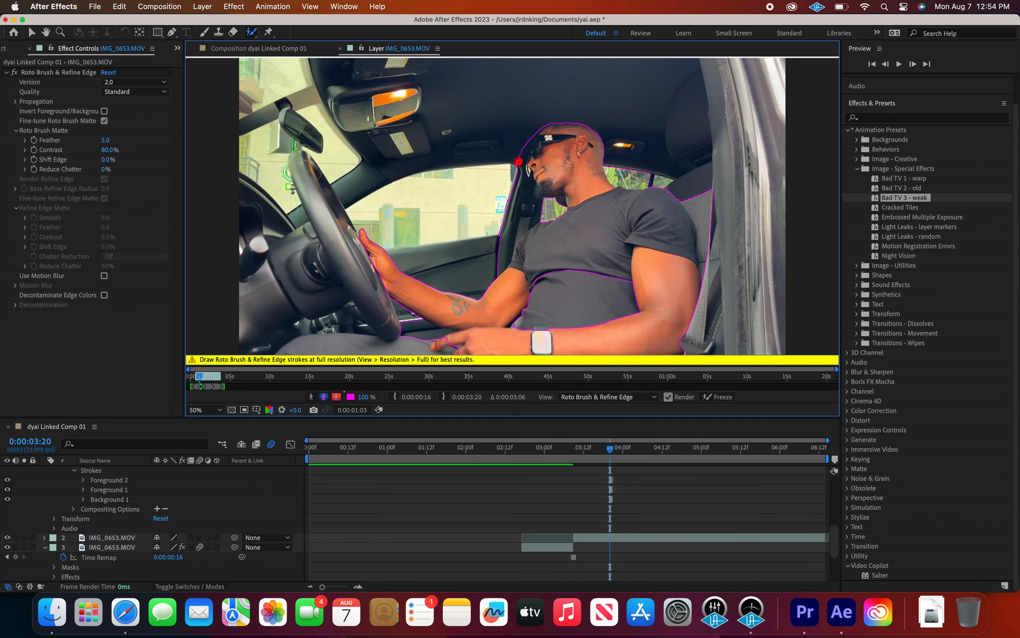
Step: Paint background strokes over the car pillar beside the face, the area by the shoulder and the gap under the forearm
left_click_drag(519, 162, 542, 208)
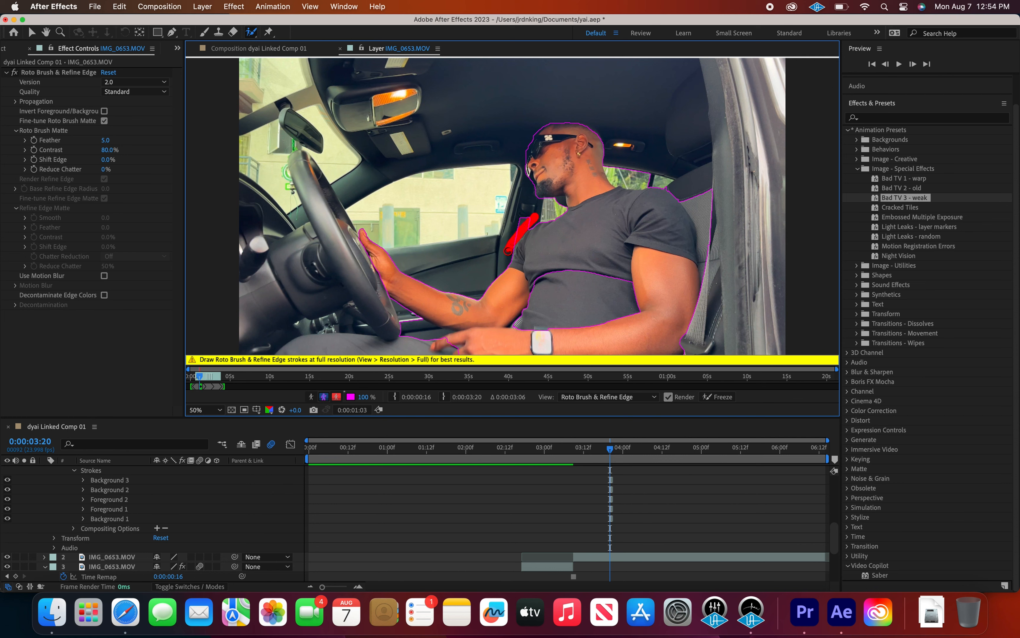
left_click_drag(508, 251, 508, 250)
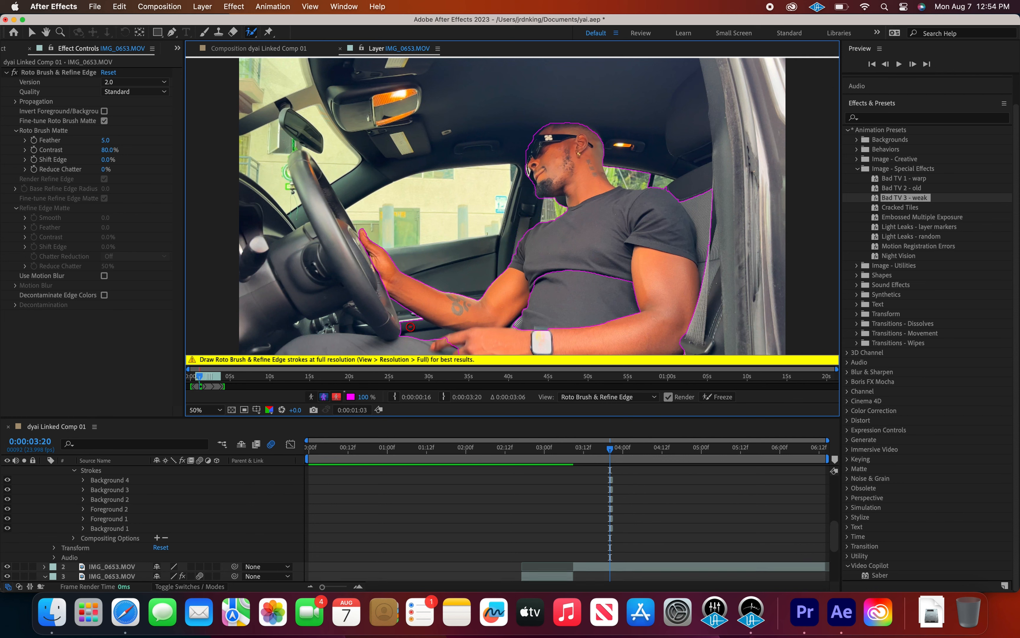
mouse_move(433, 331)
left_mouse_down()
mouse_move(425, 343)
mouse_move(506, 329)
left_mouse_up()
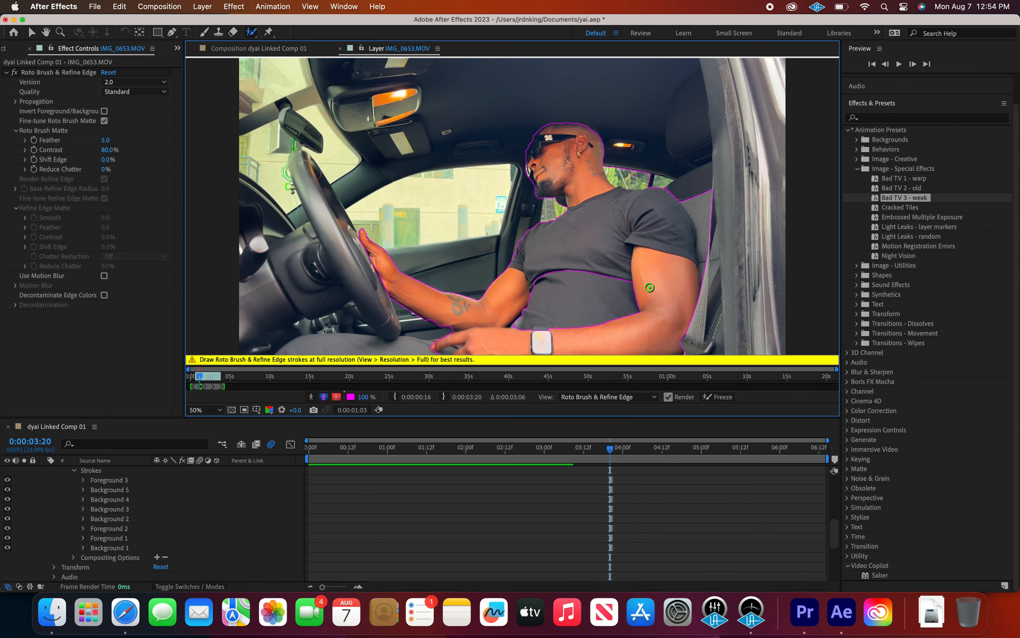
Step: Refine the driver's matte at 0:00:03:20 with Roto Brush strokes over the upper arm and around the lower hand's fingers
mouse_move(630, 302)
left_mouse_down()
mouse_move(545, 301)
mouse_move(575, 325)
mouse_move(625, 292)
left_mouse_up()
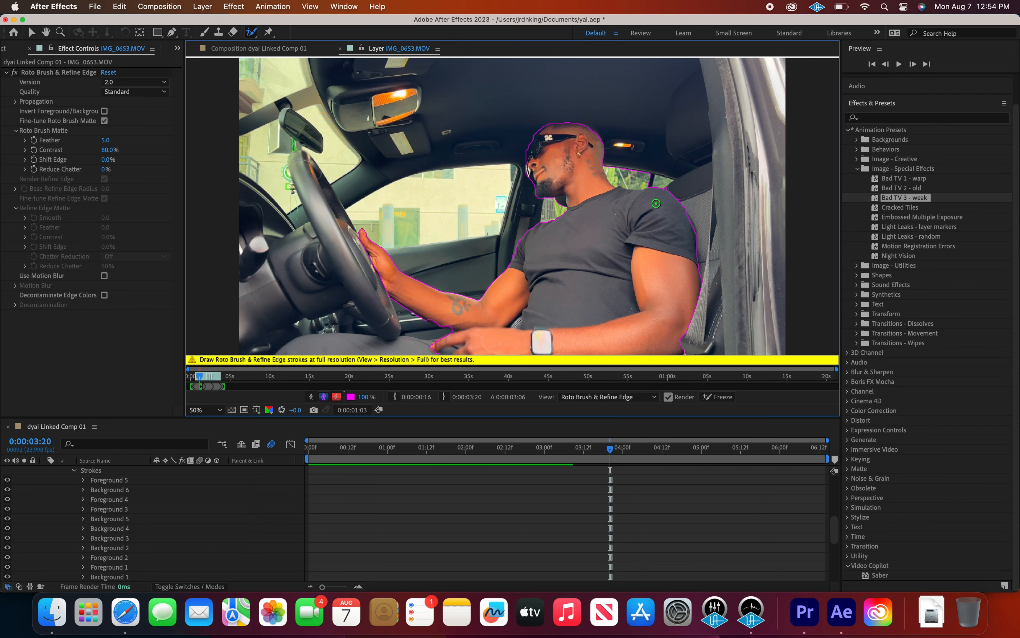
scroll(519, 212, "up", 4)
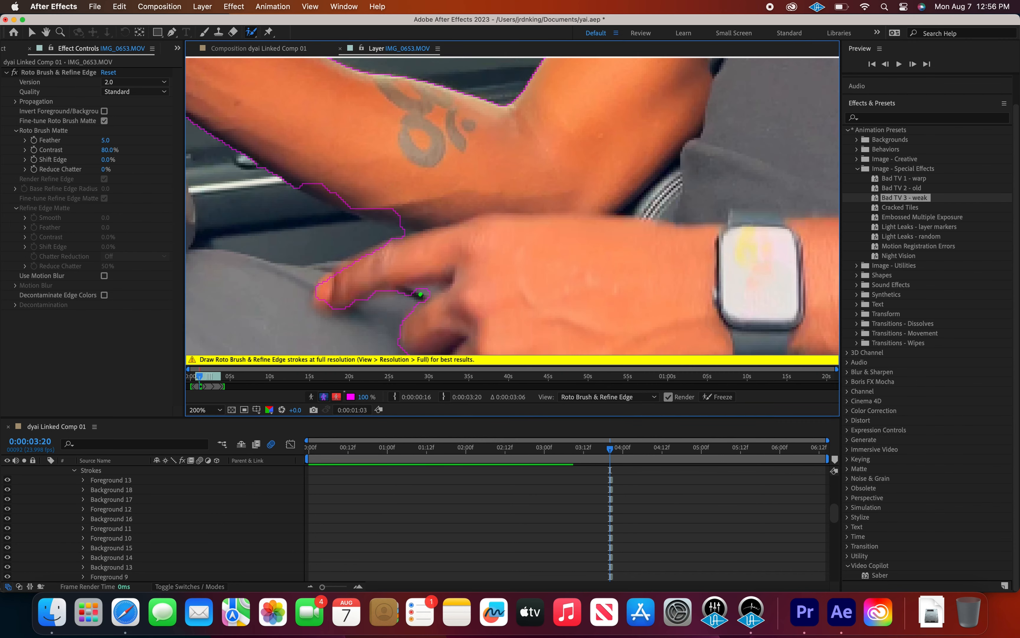
left_click_drag(427, 280, 320, 291)
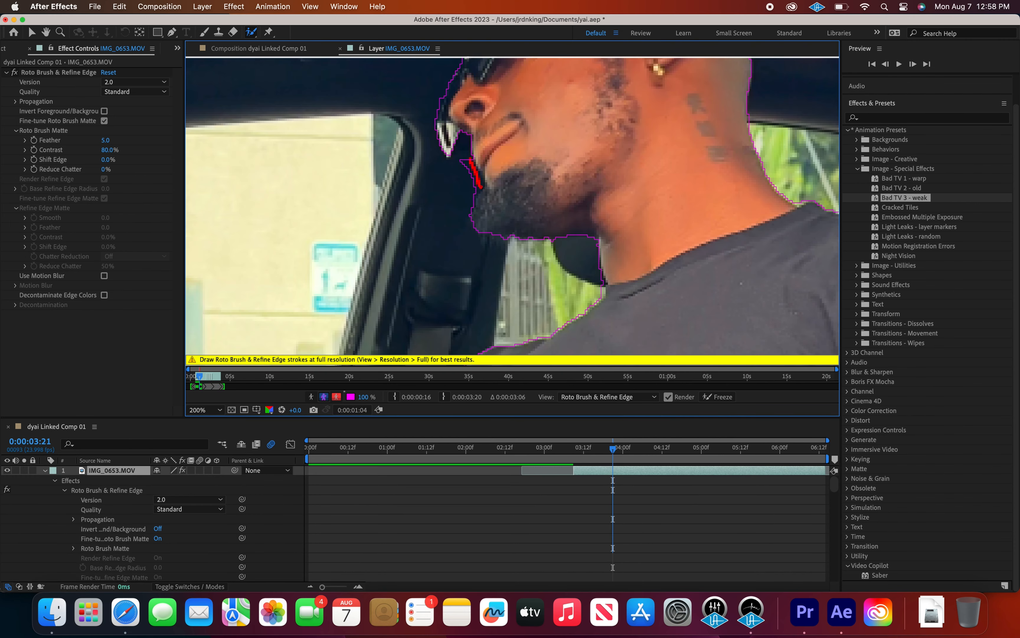
Step: Correct the matte frame by frame from 0:00:03:21, removing the background between the driver's sunglasses and mouth with Roto Brush background strokes
key("Page_Down")
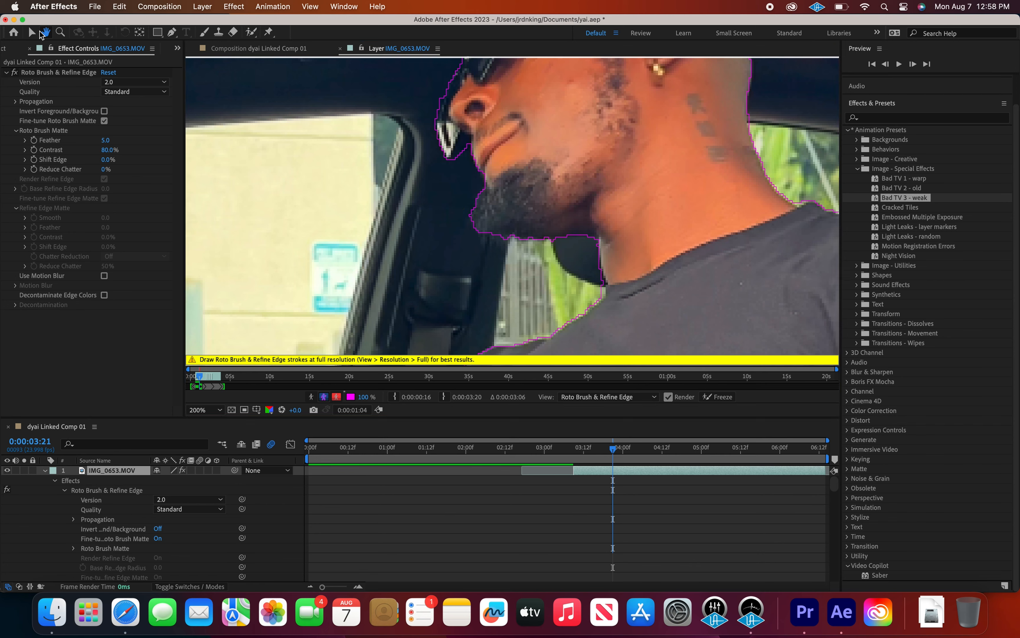
left_click_drag(606, 302, 565, 352)
key("Page_Down")
key("Page_Down")
key("Page_Down")
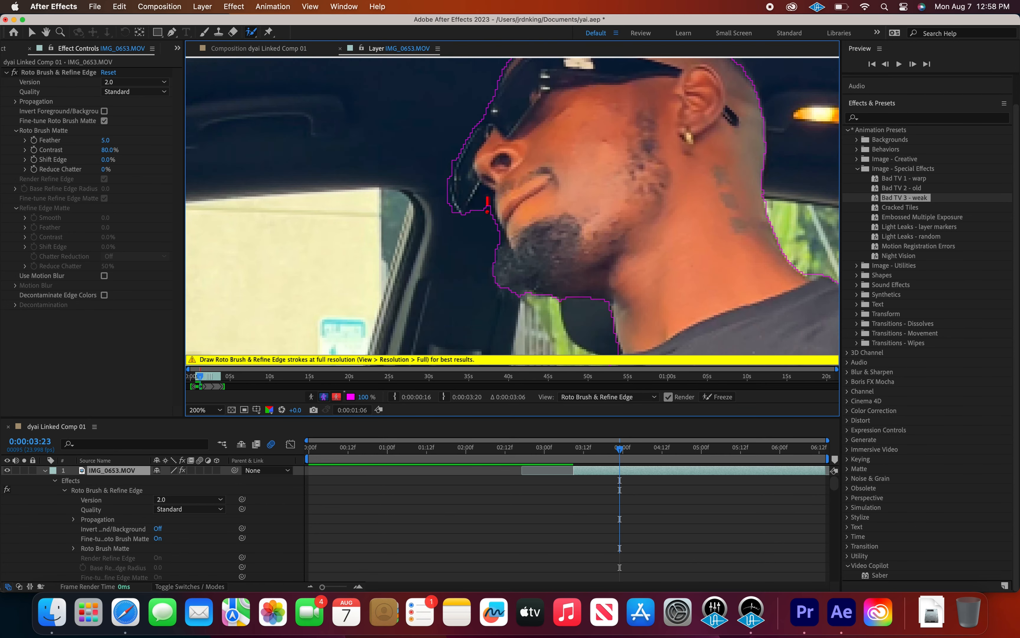
key("Page_Down")
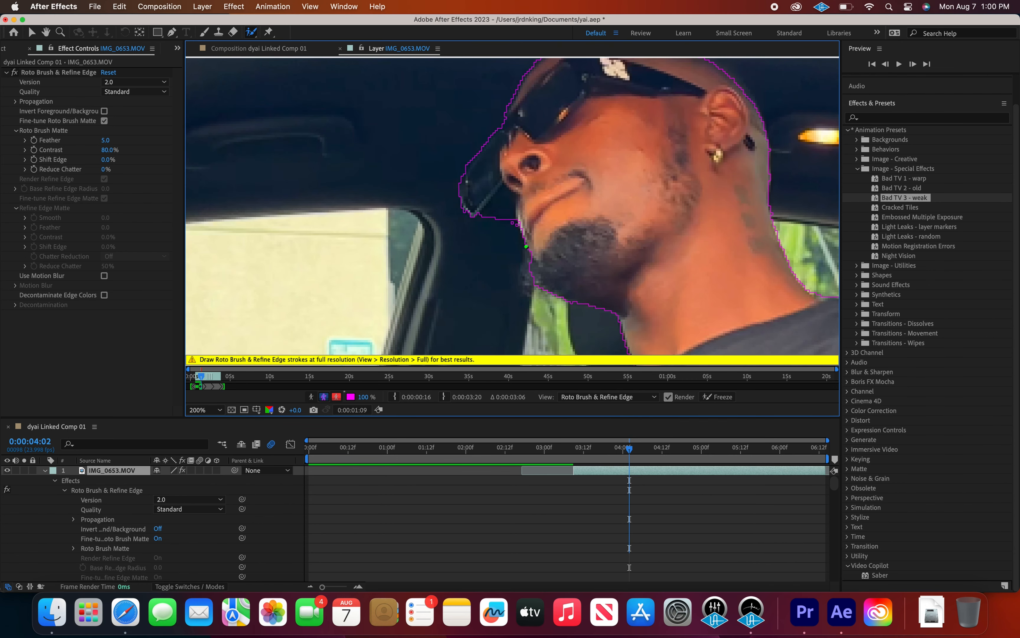
Step: Continue correcting the matte frame by frame from 0:00:04:02, adding Roto Brush foreground strokes along the driver's chin and beard
key("Page_Down")
key("Page_Down")
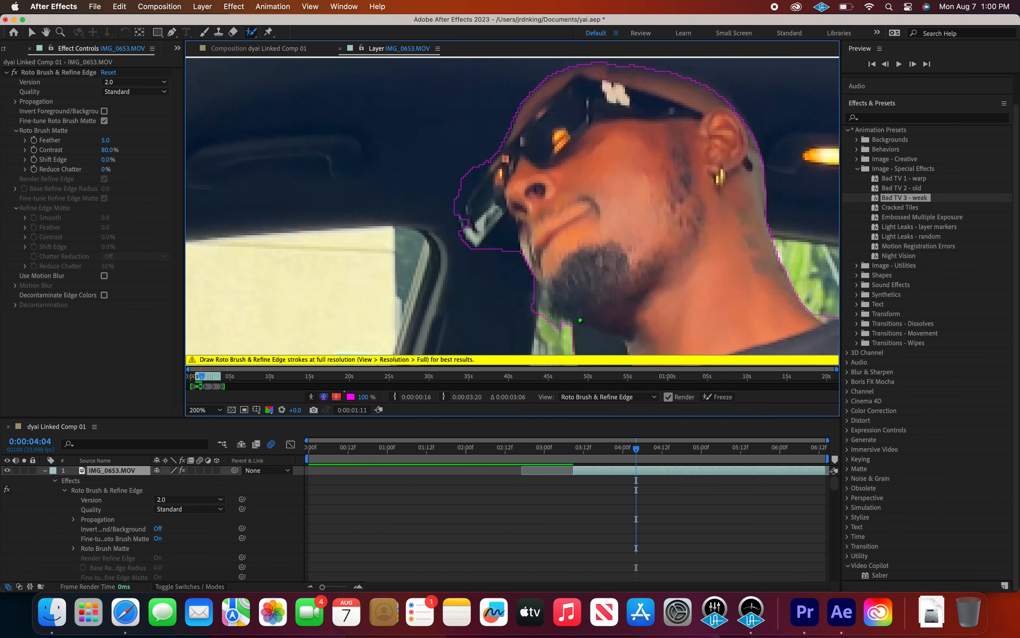
key("Page_Down")
key("Page_Down")
key("comma")
key("comma")
key("comma")
key("h")
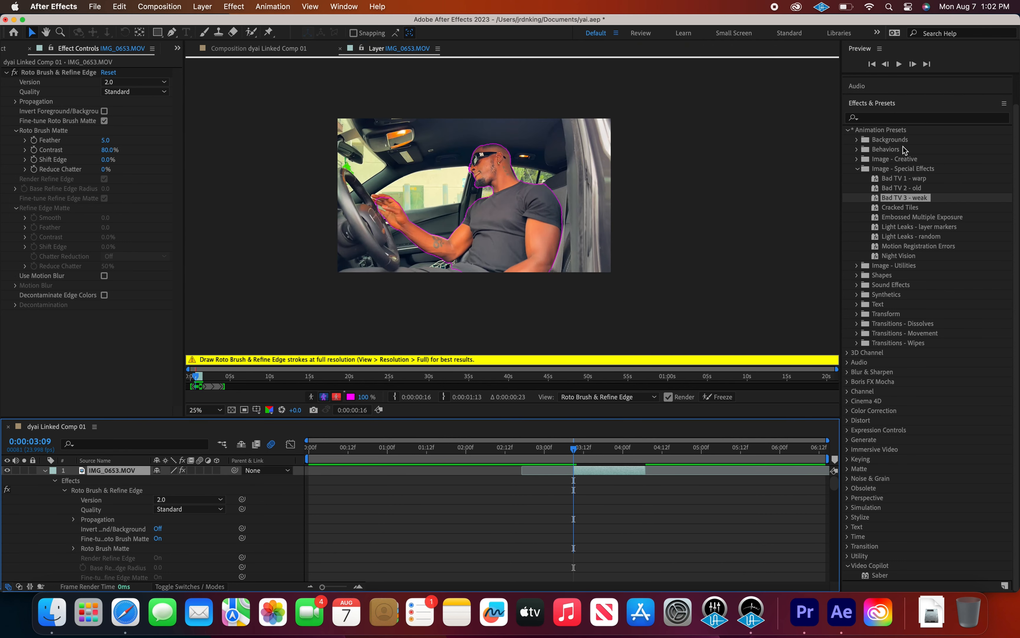
Step: Find the Distort Offset effect and apply it to the top IMG_0653.MOV layer
left_click(914, 119)
type("offse")
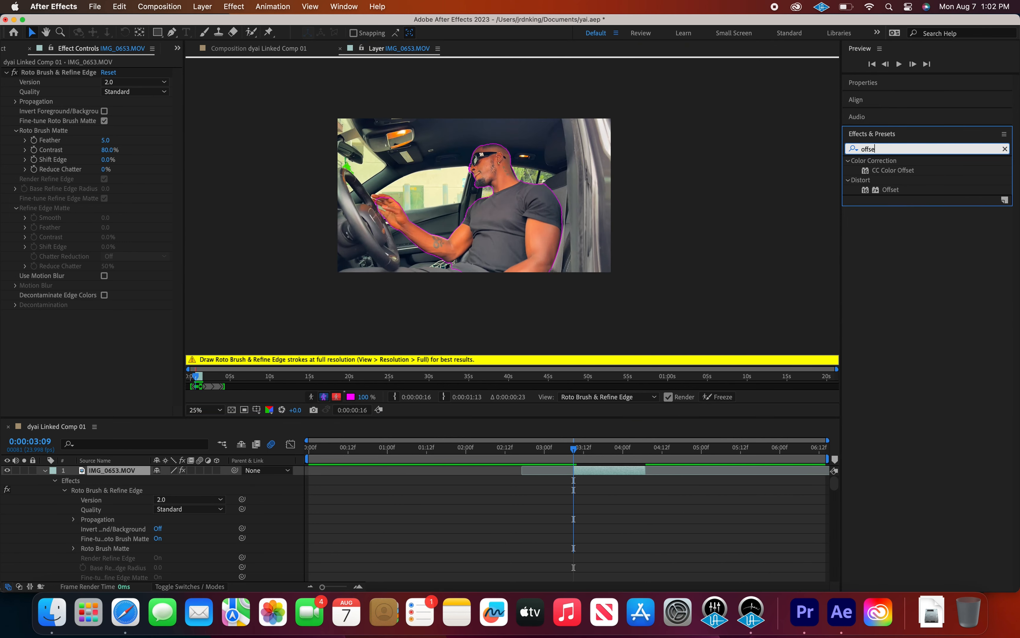
left_click_drag(896, 190, 598, 472)
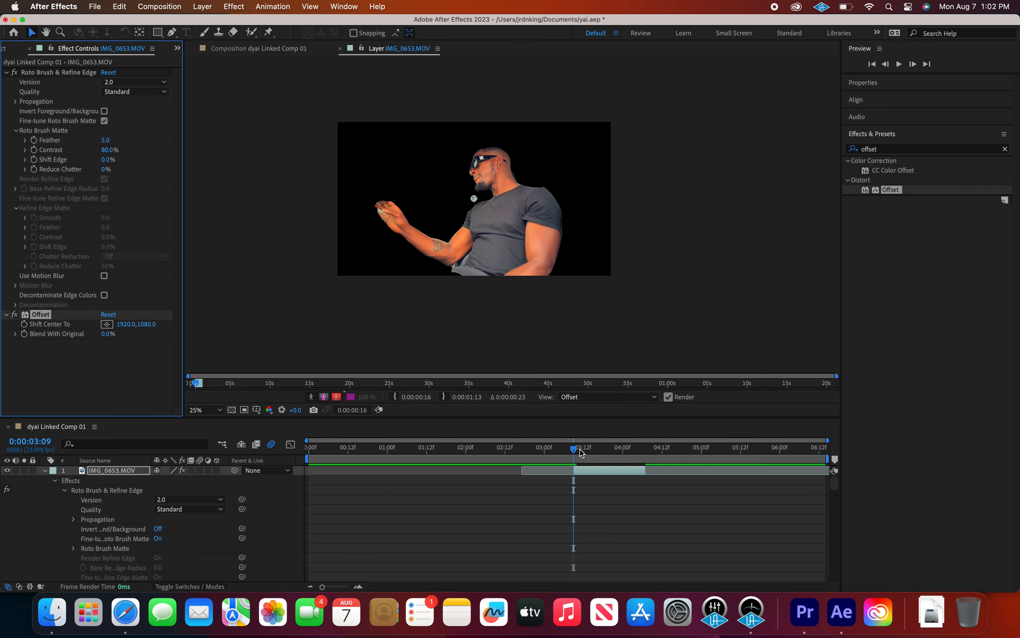
Step: At 0:00:03:09, start keyframing the Offset effect's Shift Center To and Blend With Original properties
left_click(580, 450)
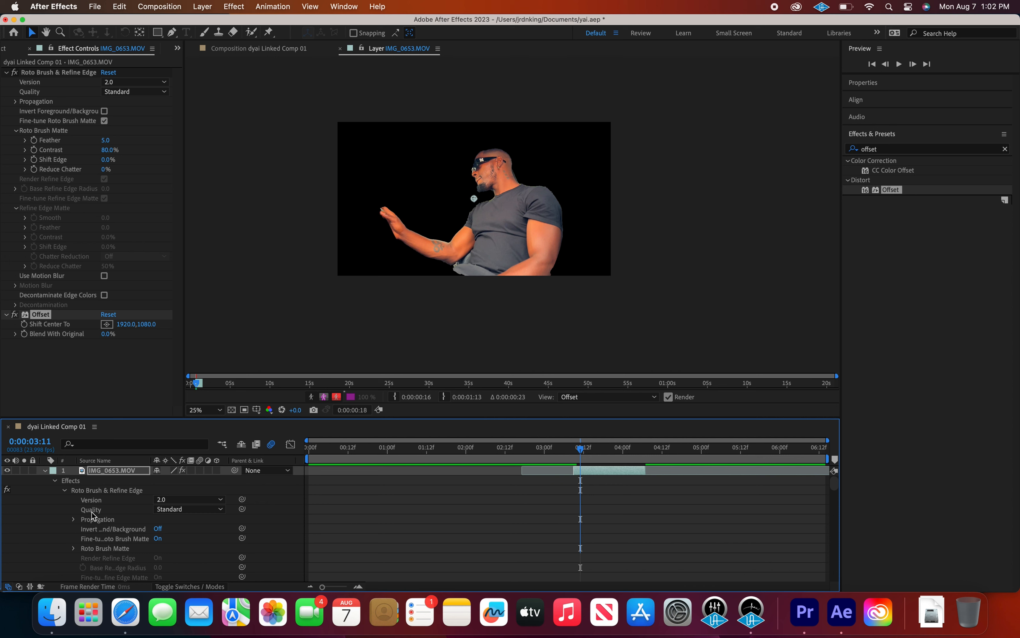
left_click(25, 328)
key("Page_Up")
key("Page_Up")
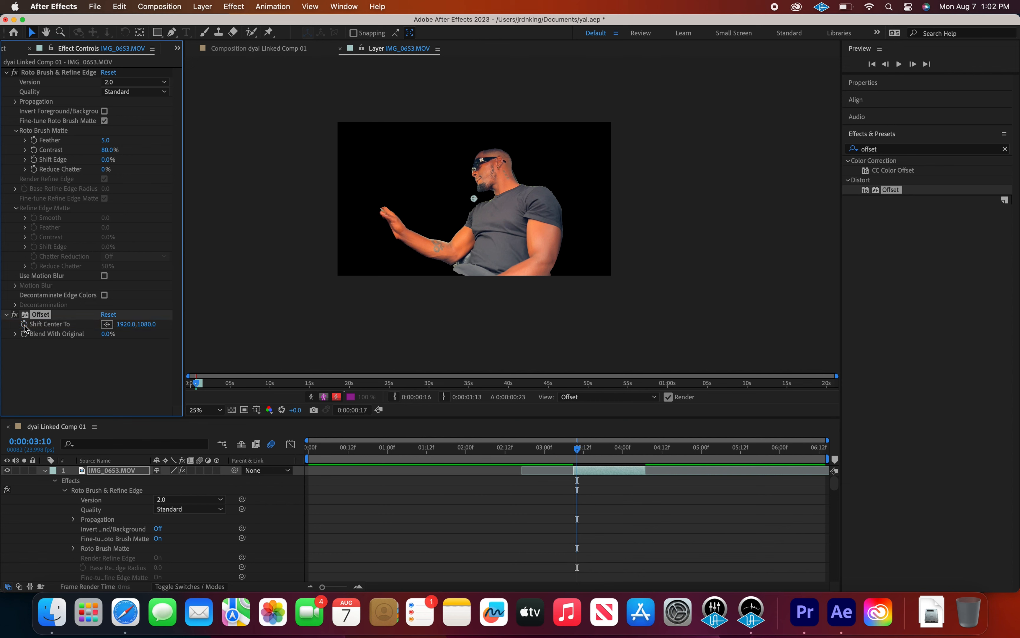
left_click(24, 324)
left_click(24, 334)
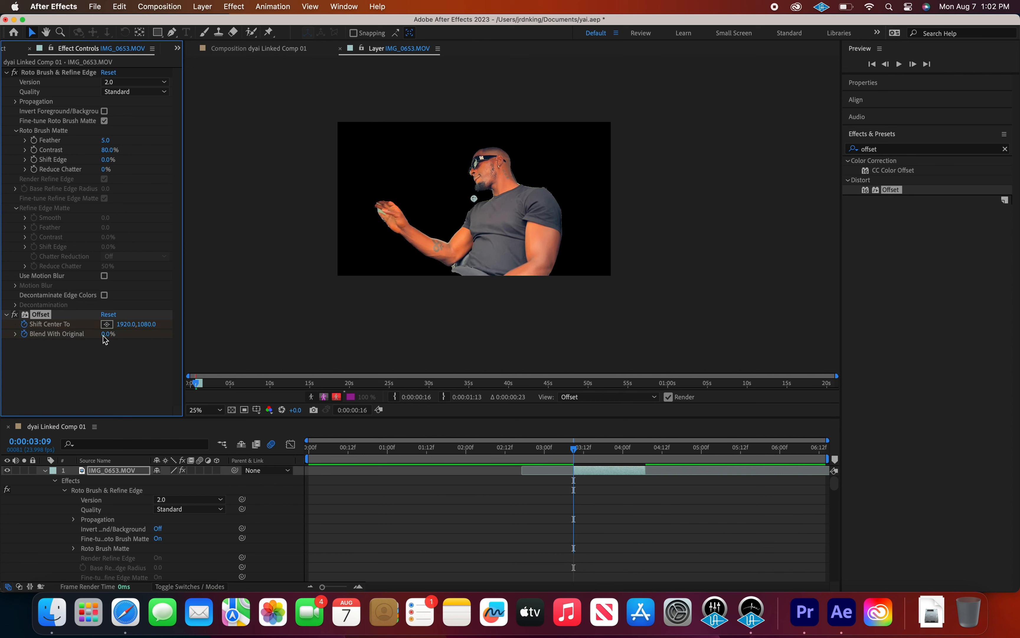
left_click_drag(130, 325, 1018, 427)
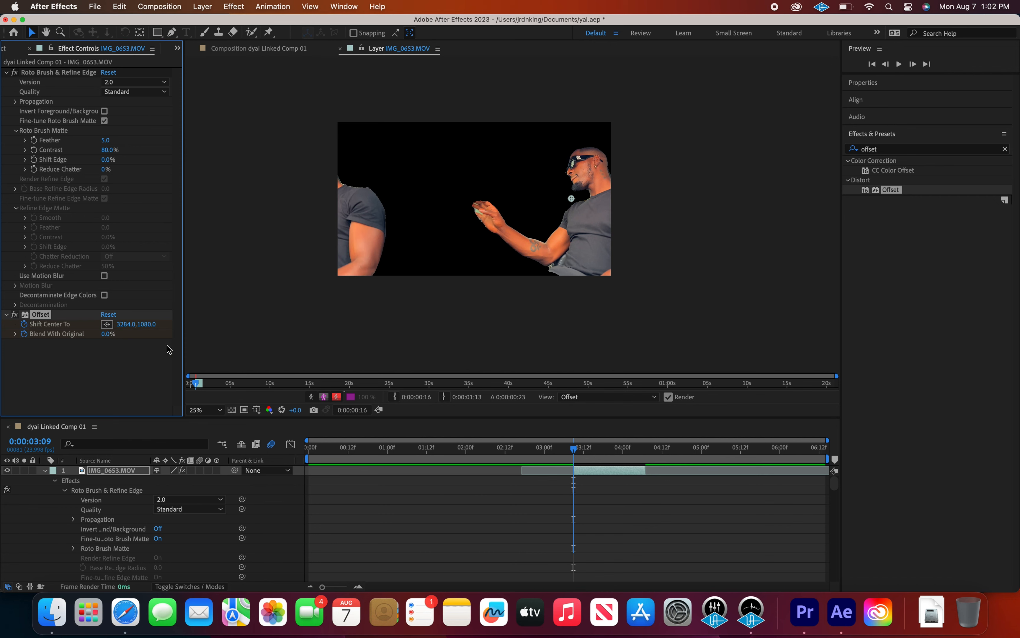
left_click(123, 324)
key("Return")
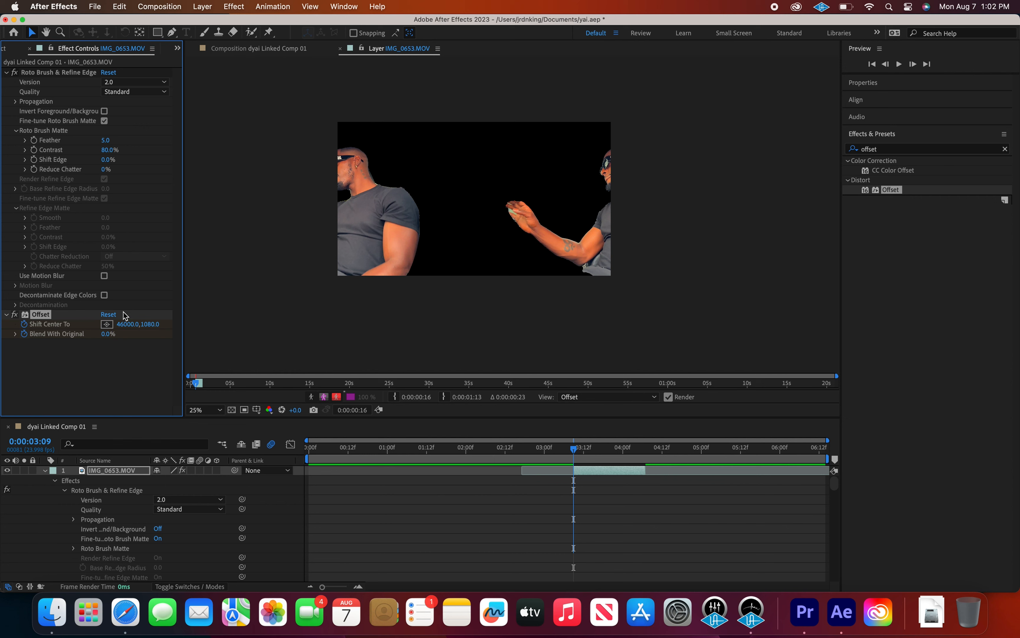
left_click_drag(127, 324, 590, 394)
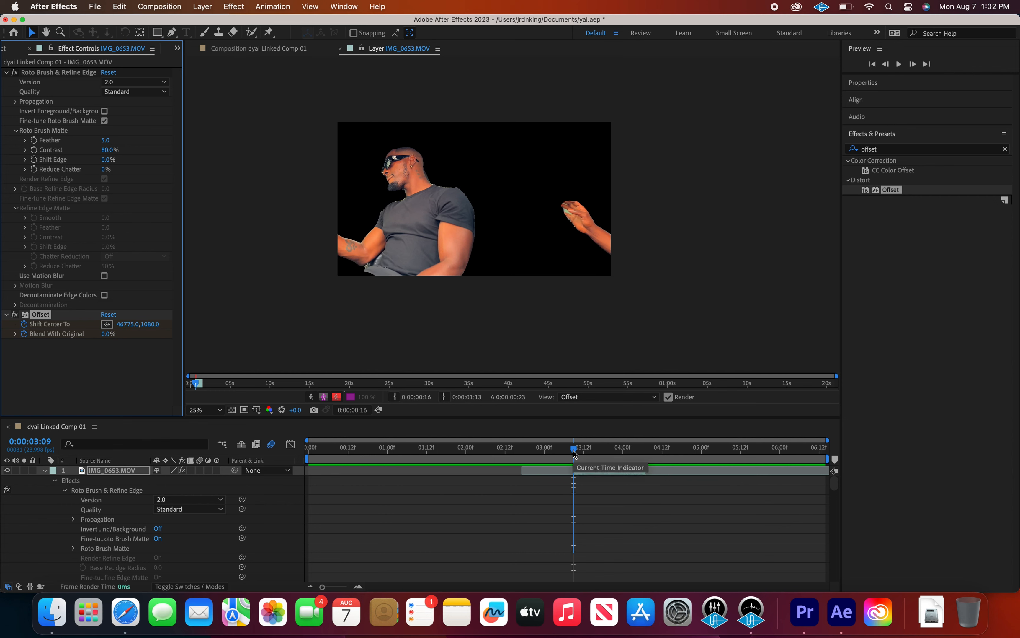
left_click(109, 314)
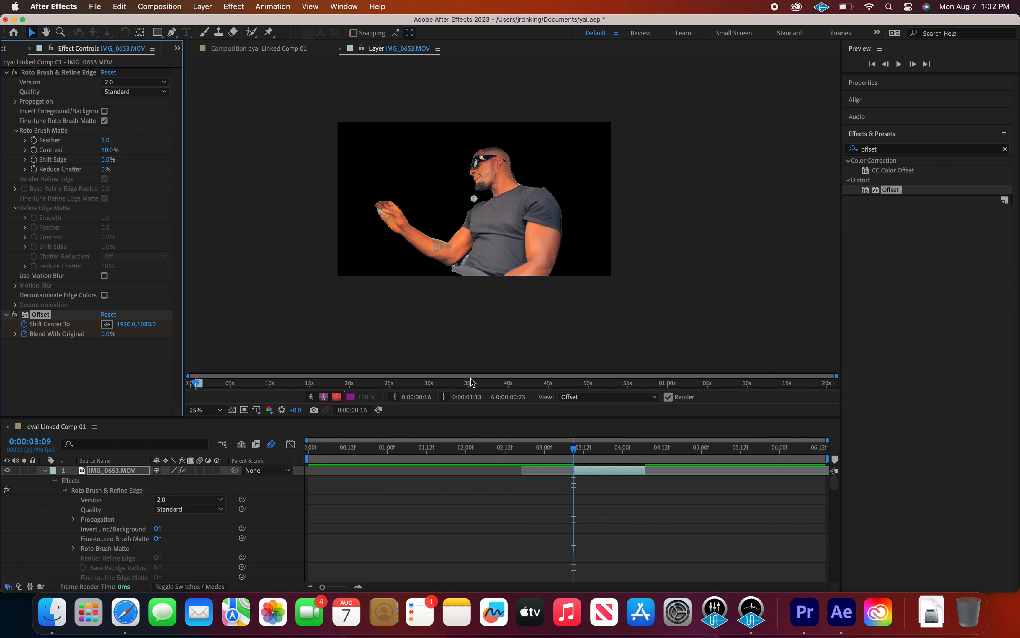
Step: At 0:00:04:04, set the horizontal Shift Center To value of the Offset effect to 46000
left_click_drag(578, 455, 644, 453)
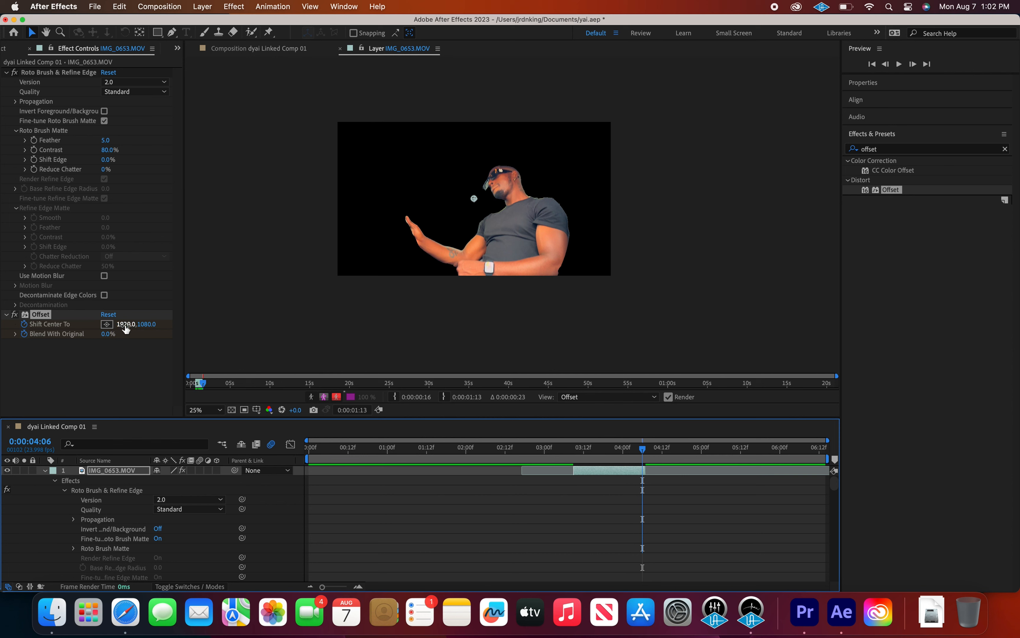
left_click(636, 456)
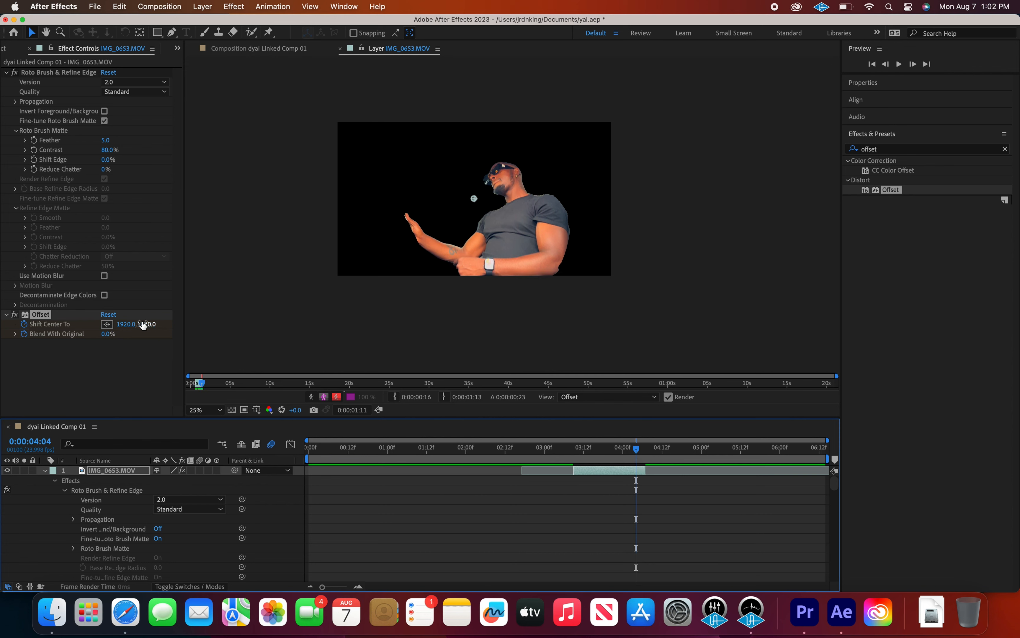
left_click(128, 324)
type("4600")
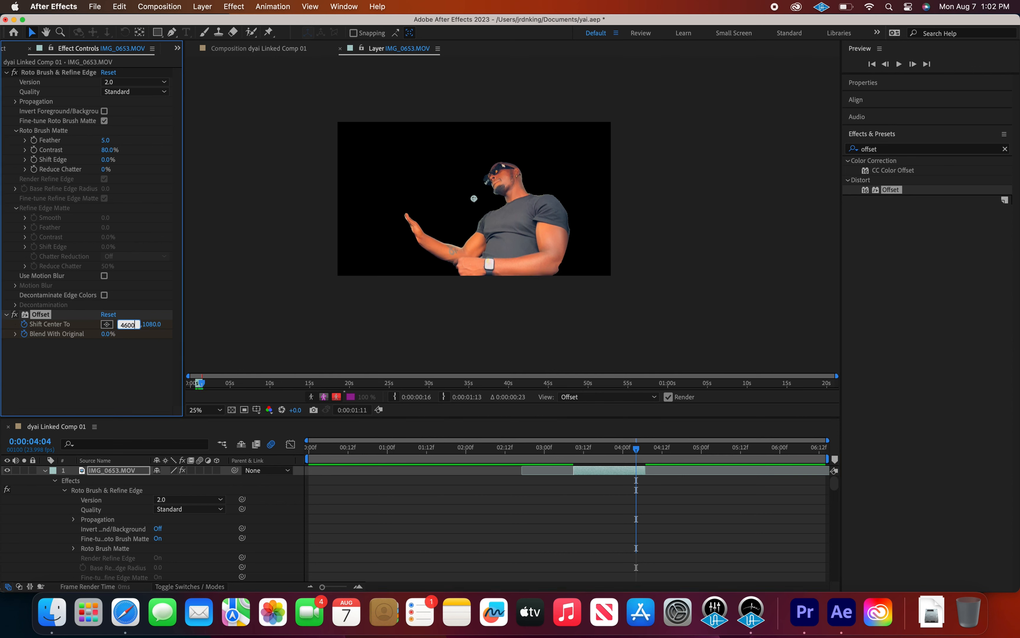
type("0")
key("Return")
Step: Two frames further on, at 0:00:04:06, reset the Offset effect to its default values
key("Page_Down")
key("Page_Down")
left_click(108, 314)
Step: Scrub through the offset animation and enable motion blur for the top IMG_0653.MOV layer
left_click_drag(644, 447, 570, 456)
left_click_drag(568, 452, 623, 457)
left_click(200, 471)
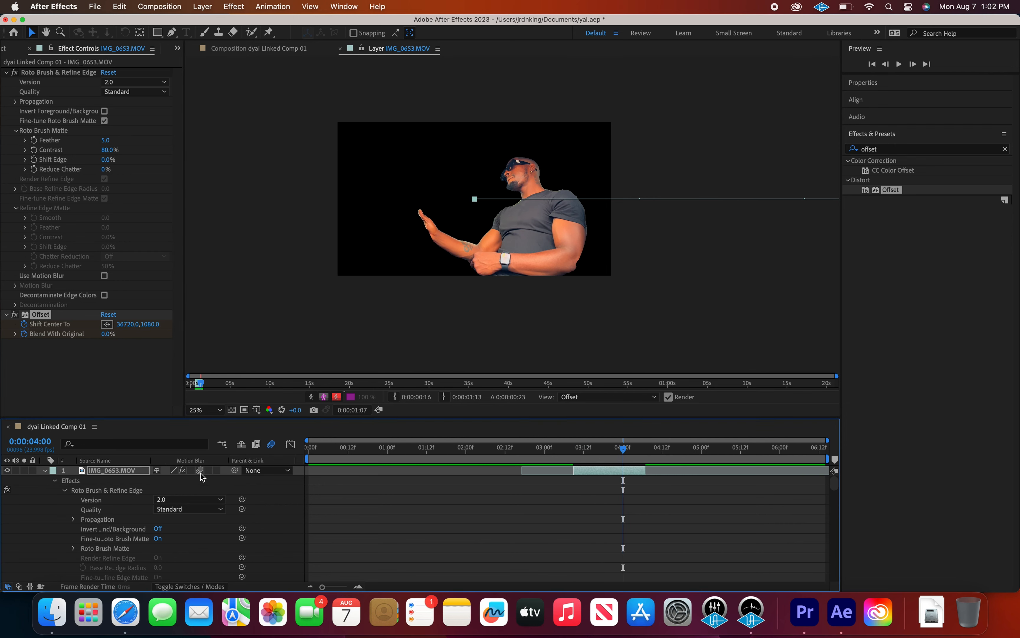
Step: Play back the driver's offset animation starting from 0:00:03:04
left_click(589, 447)
left_click(558, 447)
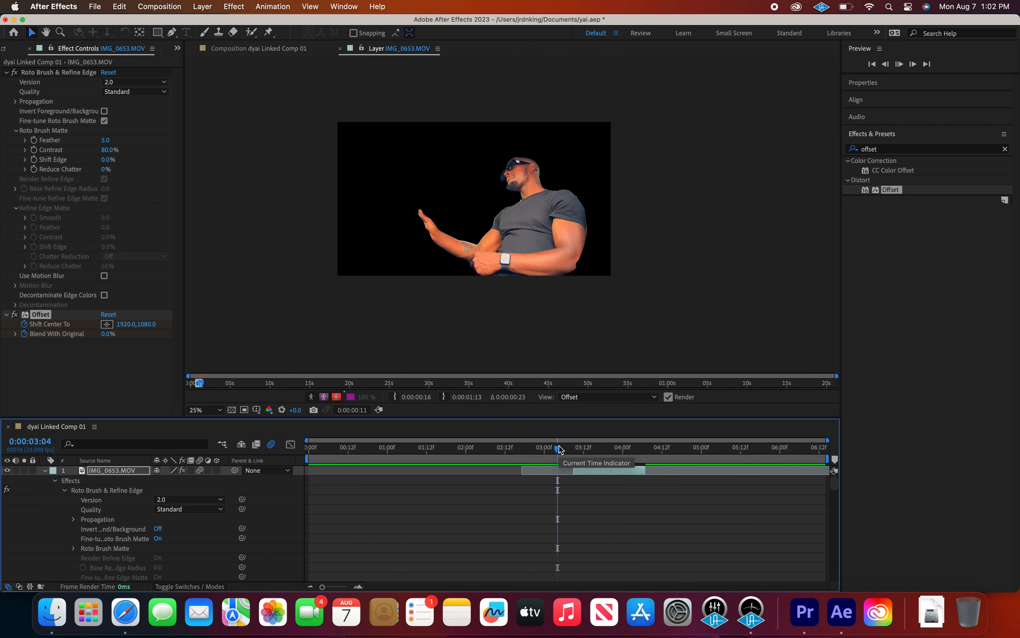
key("space")
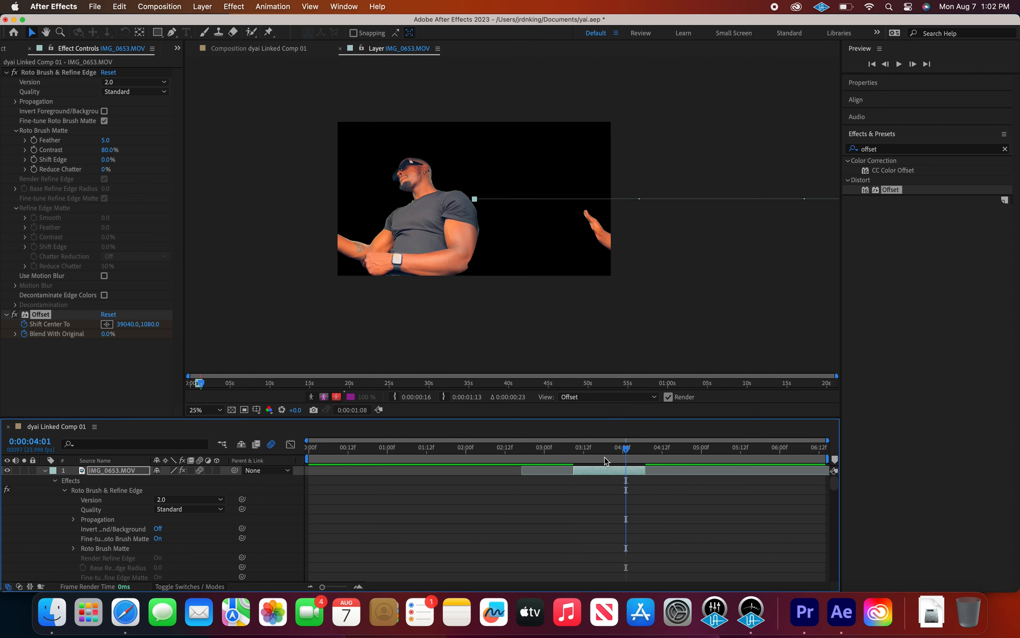
Step: Return to 0:00:03:09 in the dyai Linked Comp 01 composition view and collapse the top IMG_0653.MOV layer's properties
left_click(574, 452)
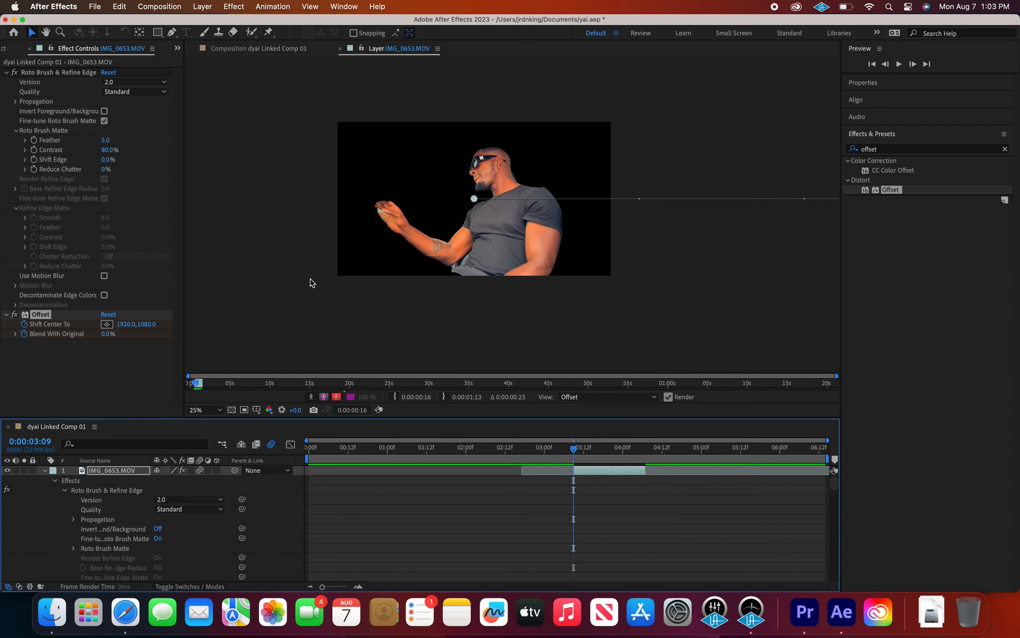
left_click(258, 49)
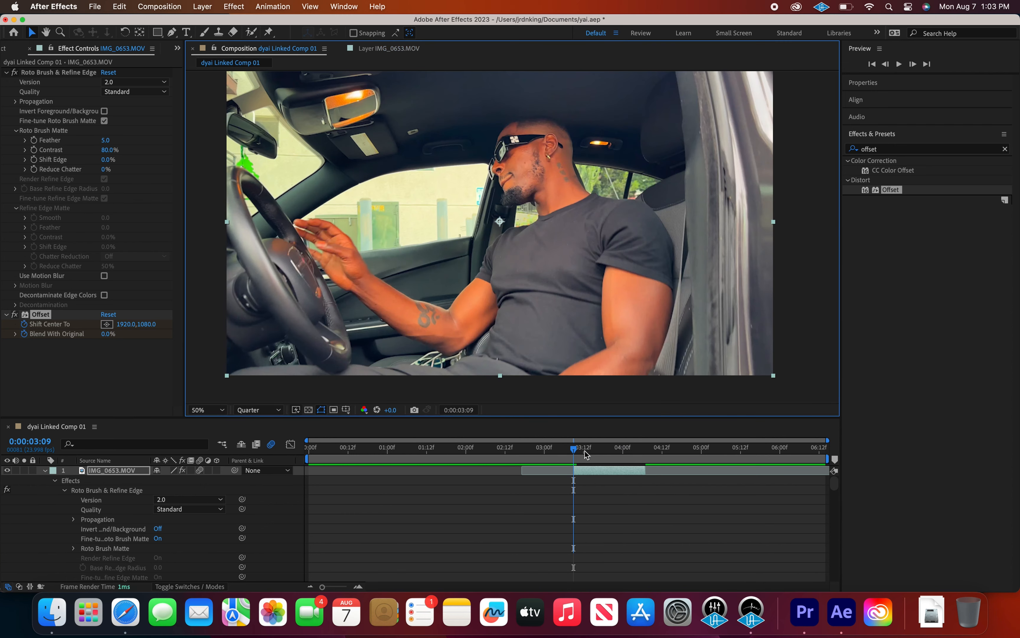
left_click(596, 473)
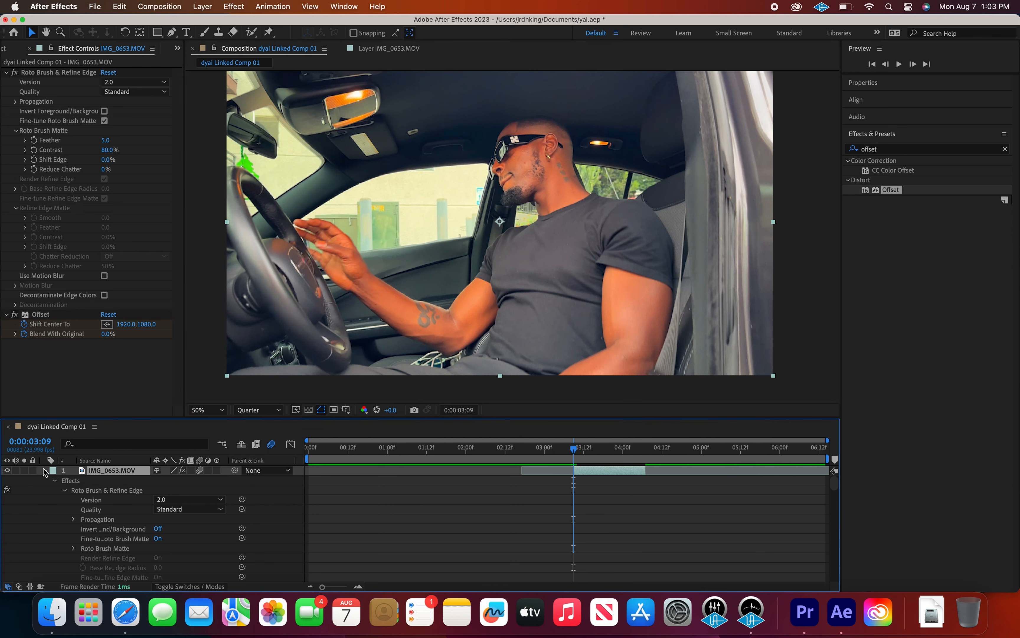
left_click(44, 471)
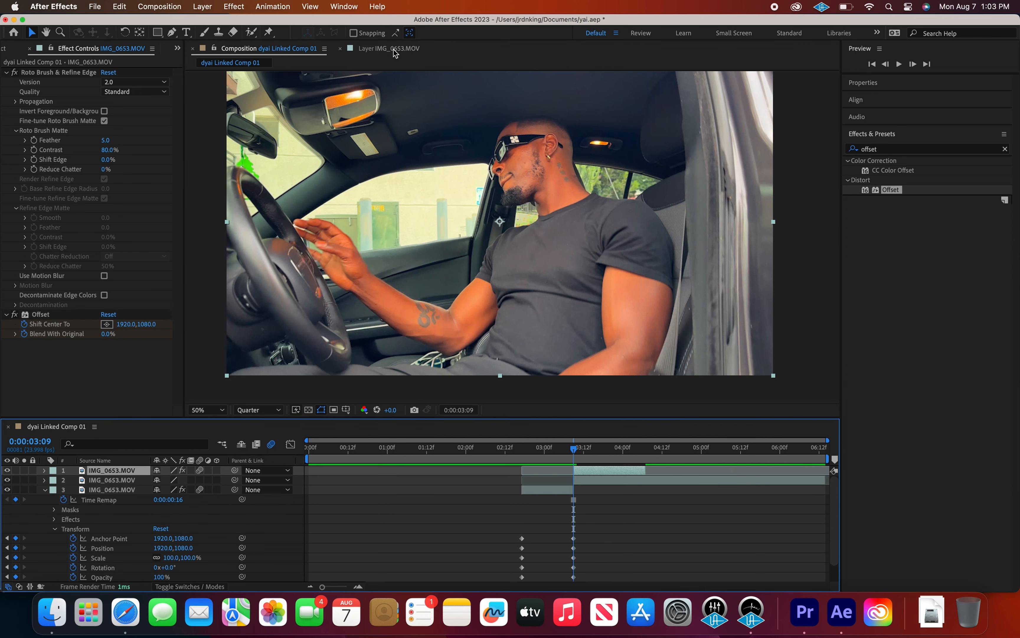